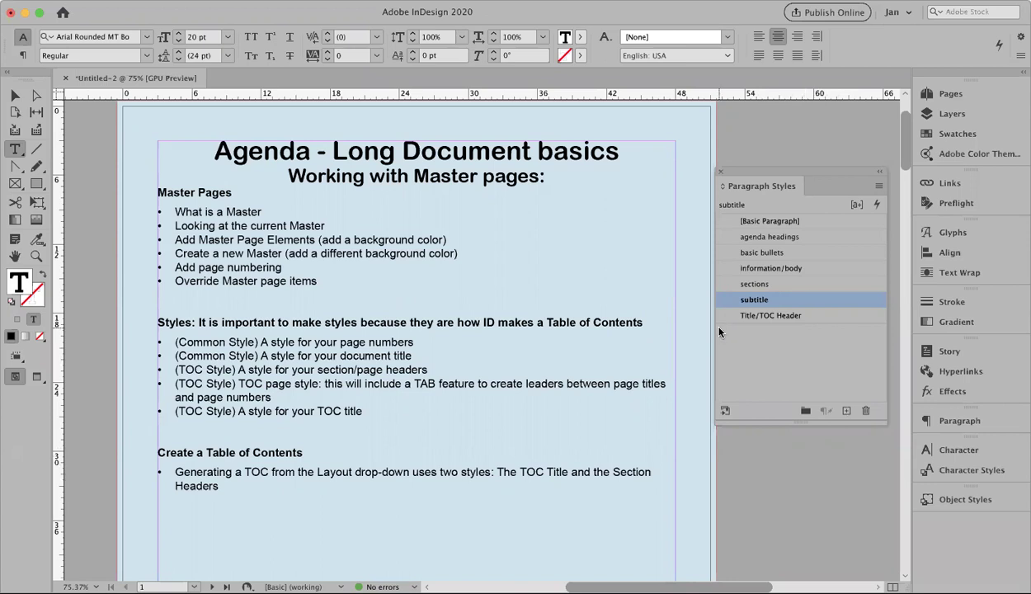
- Check which paragraph styles the document title and the subtitle line use
click(467, 154)
drag(468, 154, 422, 154)
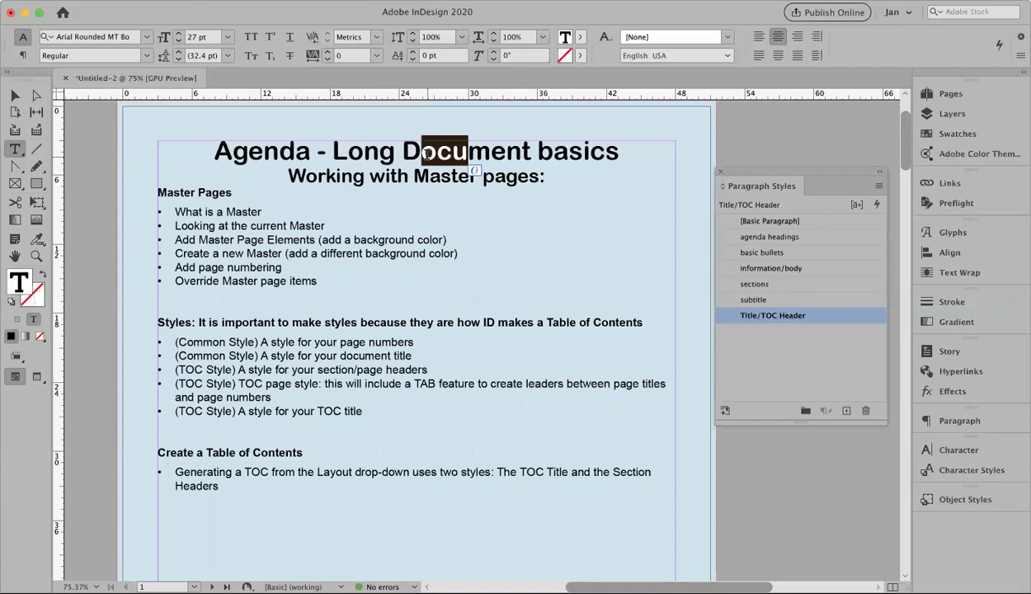
click(338, 177)
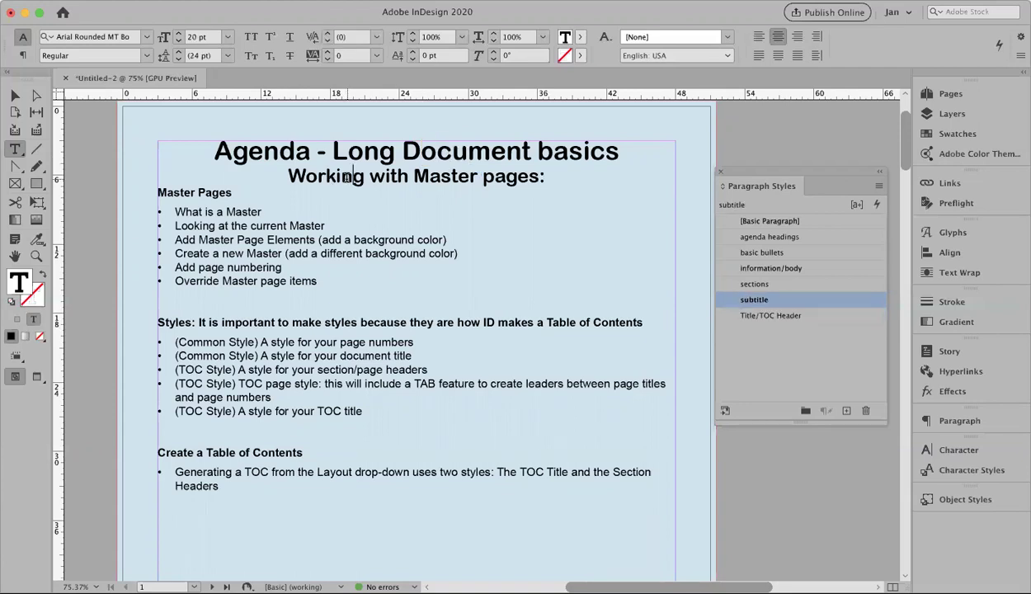
drag(352, 177, 390, 176)
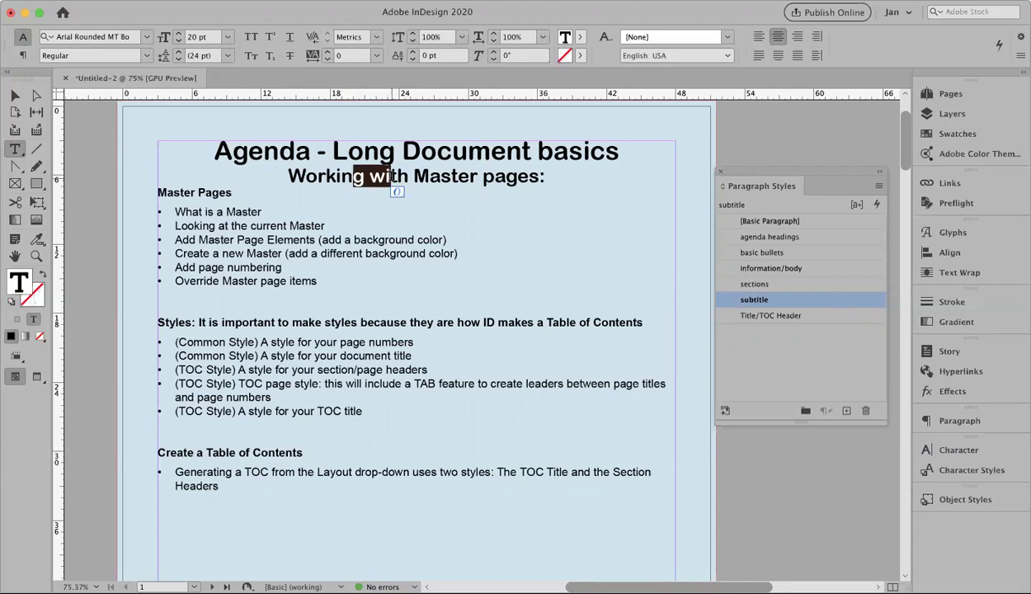
- Check the paragraph styles of the bulleted items and the Styles heading further down the page
click(254, 226)
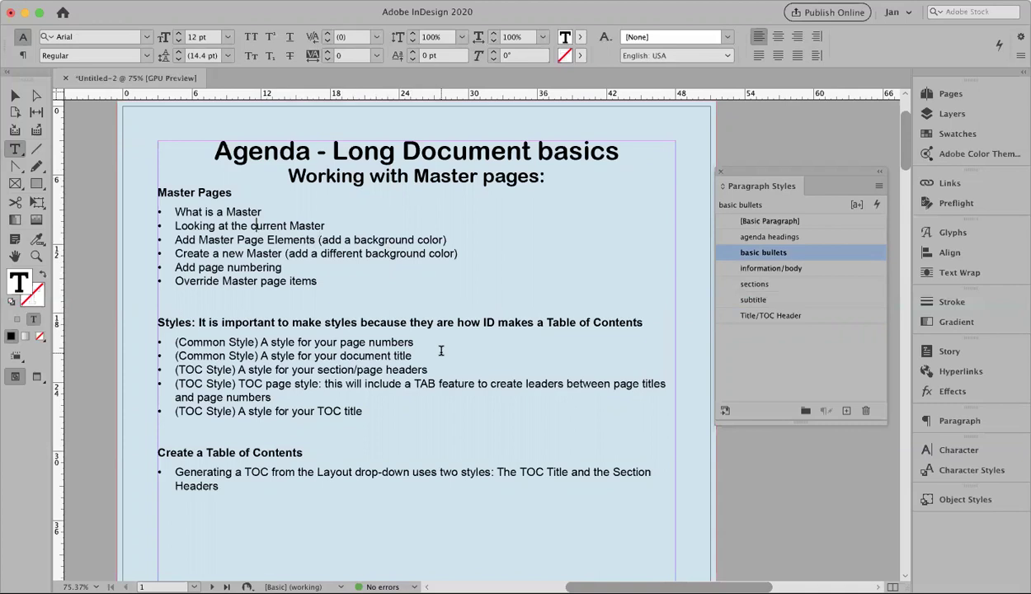
scroll(441, 352, down, 10)
scroll(441, 352, down, 5)
drag(427, 375, 382, 377)
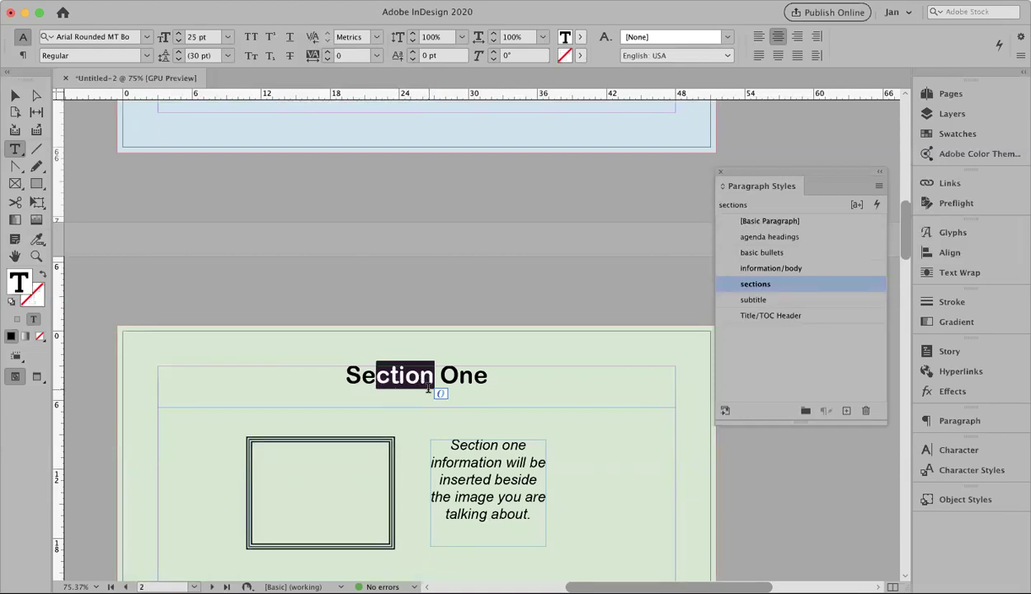
scroll(419, 472, down, 10)
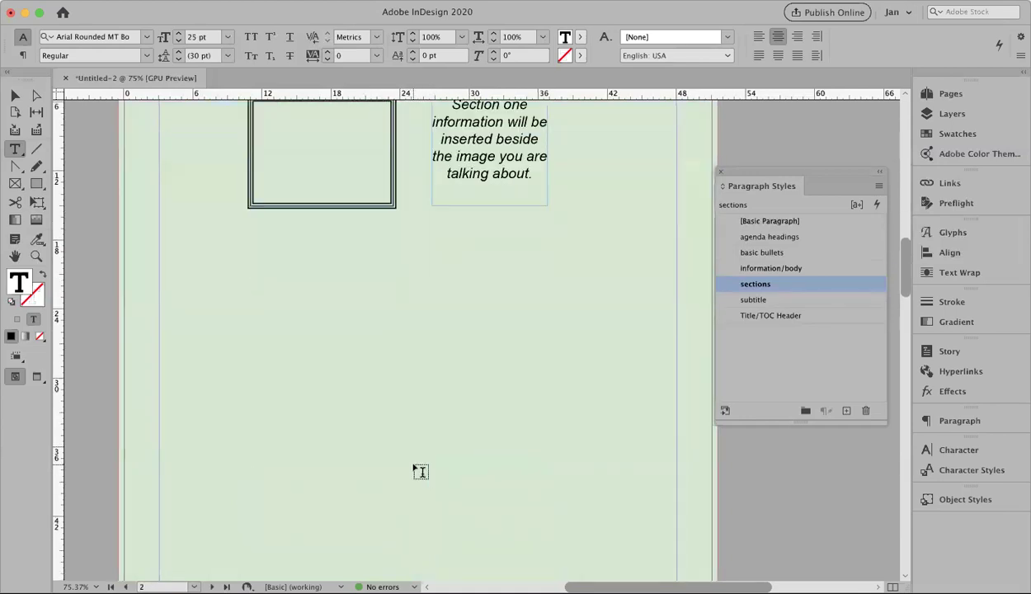
scroll(419, 472, down, 5)
scroll(419, 472, up, 15)
scroll(419, 472, down, 15)
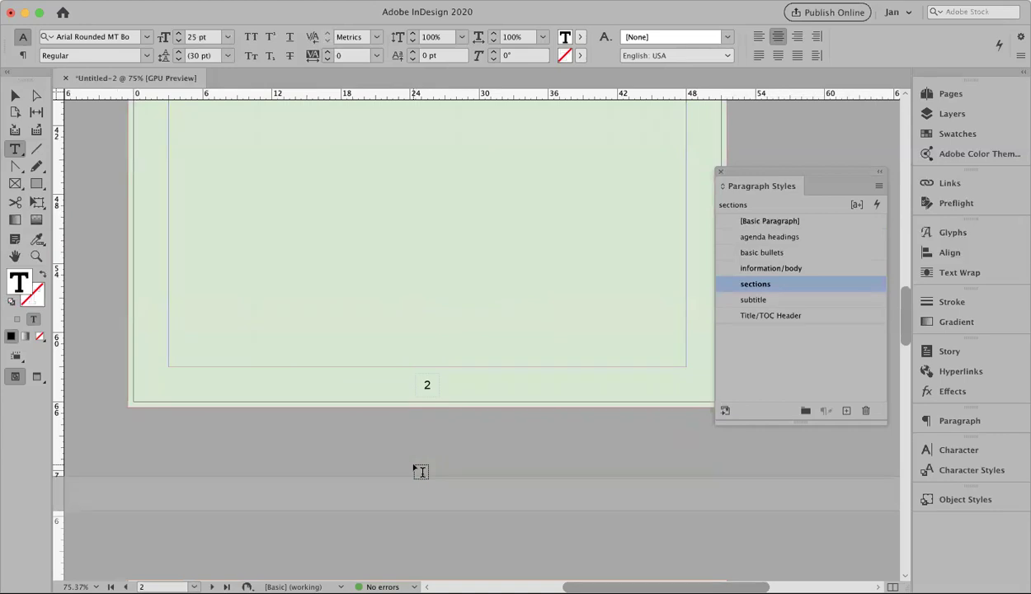
scroll(419, 471, up, 15)
scroll(419, 472, up, 15)
scroll(419, 472, up, 5)
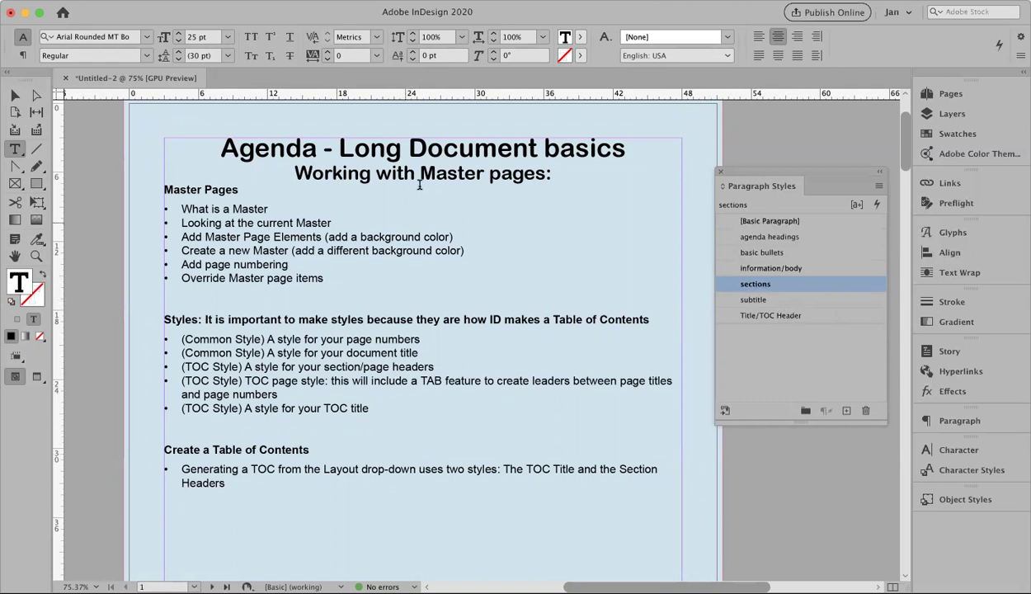
click(493, 317)
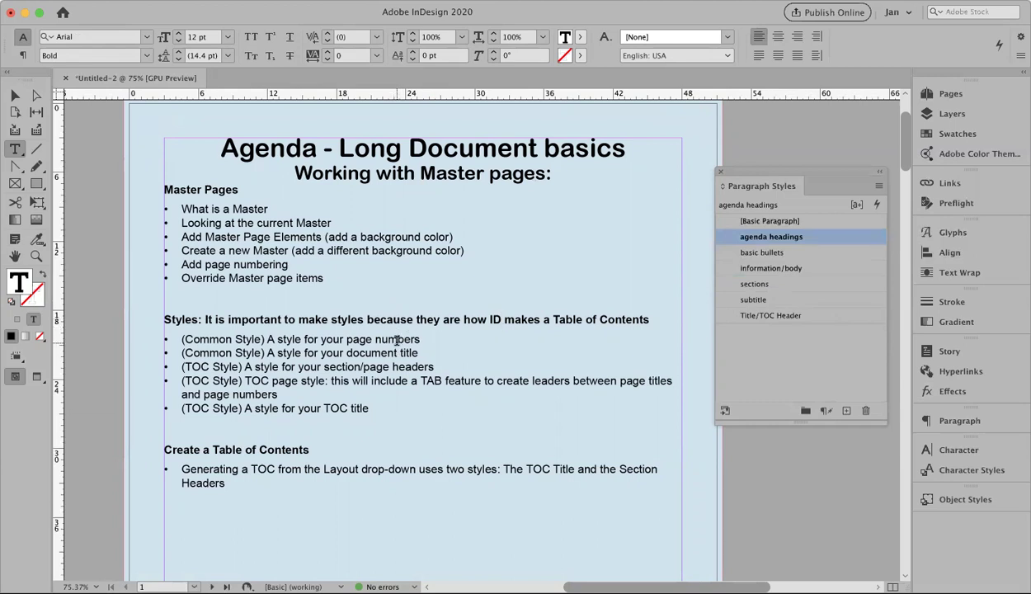
- Reapply the subtitle style to the subtitle line and duplicate it as 'subtitle copy'
click(451, 174)
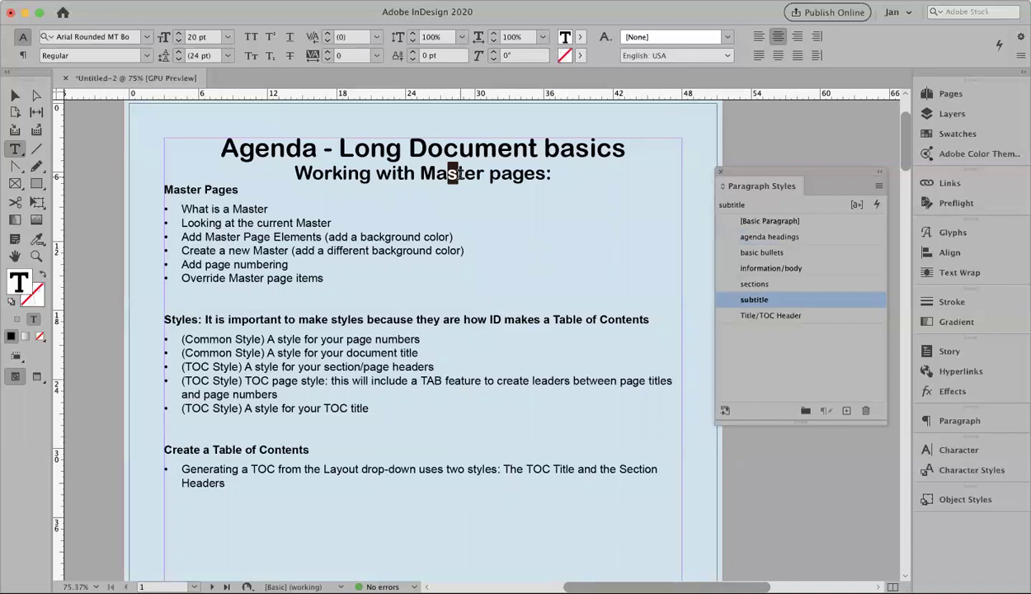
drag(451, 175, 459, 176)
click(818, 303)
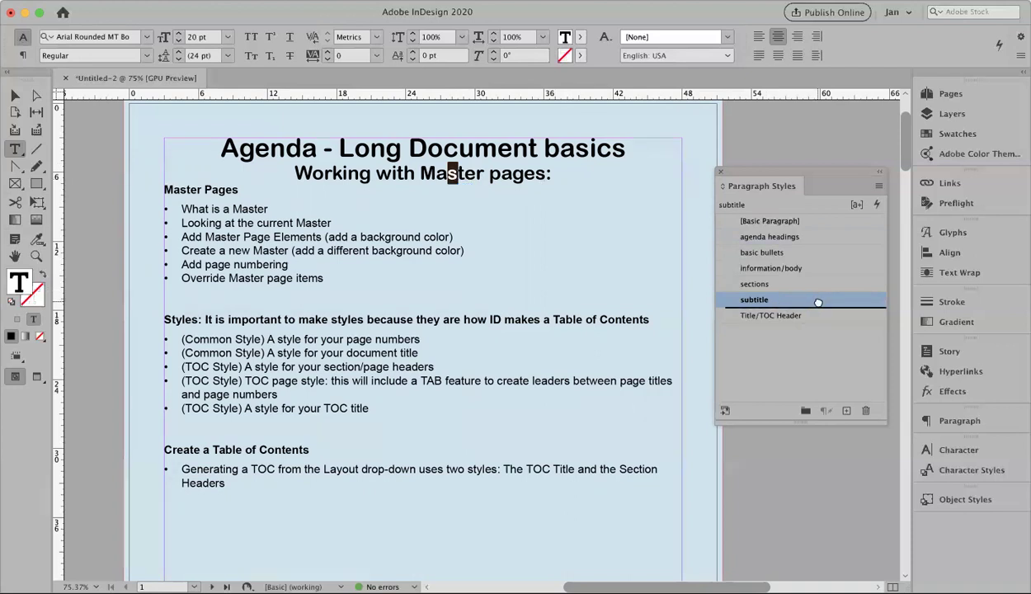
click(846, 410)
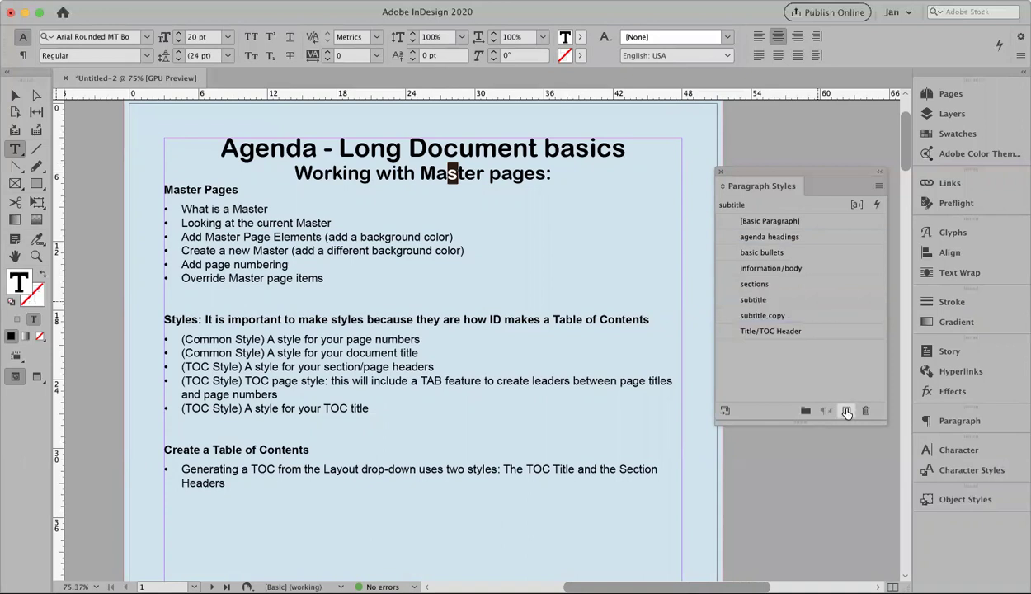
- Rename the 'subtitle copy' paragraph style to 'TOC page style'
double_click(772, 317)
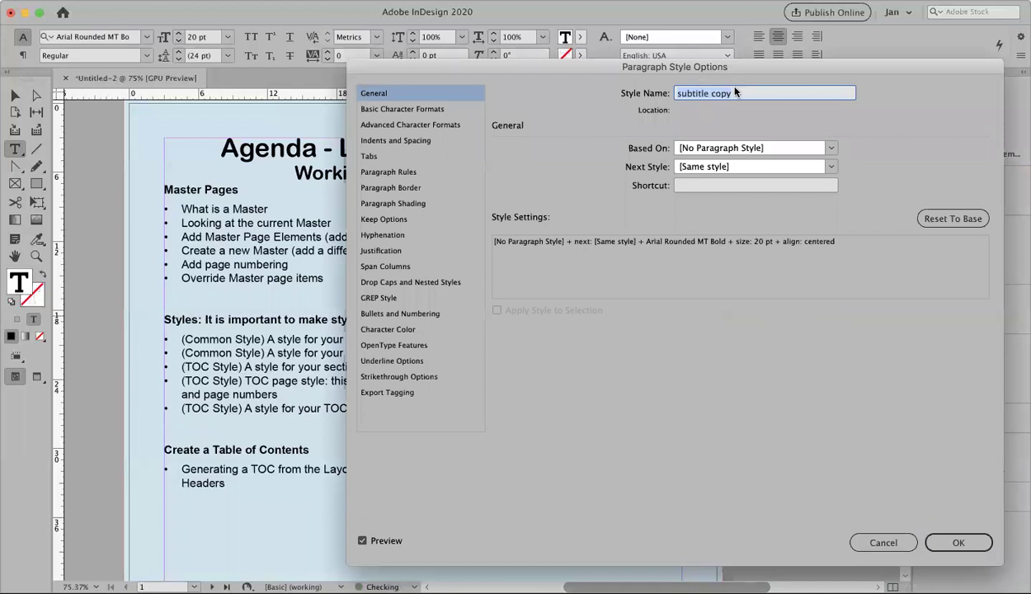
click(733, 92)
drag(733, 93, 672, 97)
text(TOC pages)
key(BackSpace)
text(style)
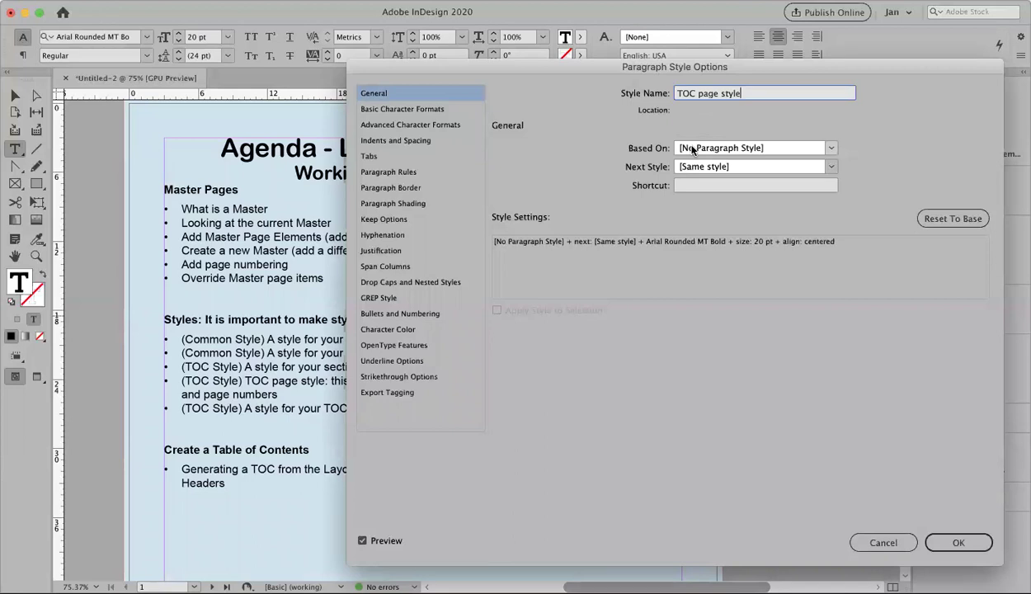
- Add a right-justified tab stop at about 40p11 to the TOC page style
click(370, 158)
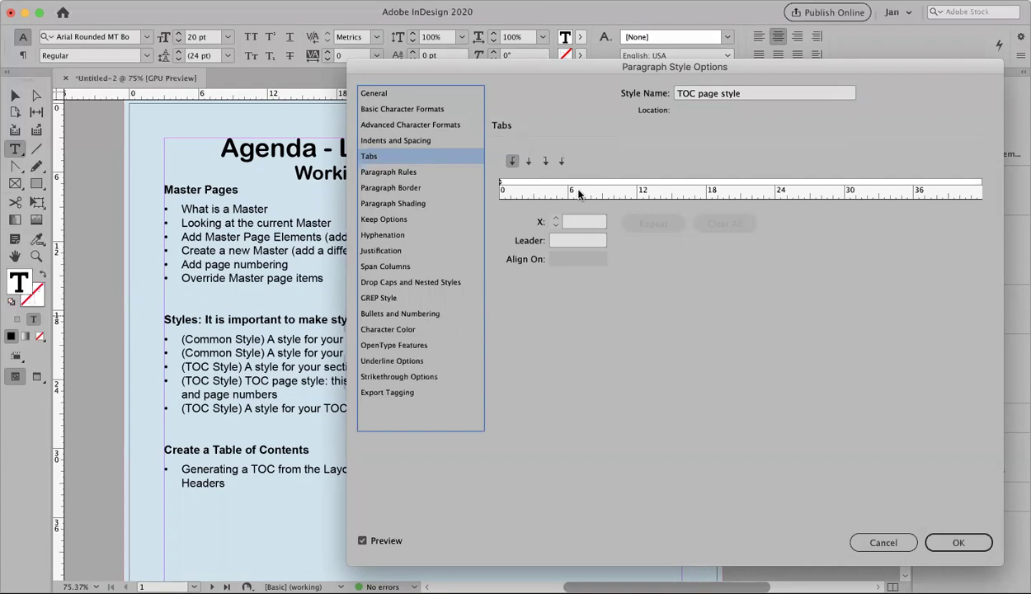
click(545, 162)
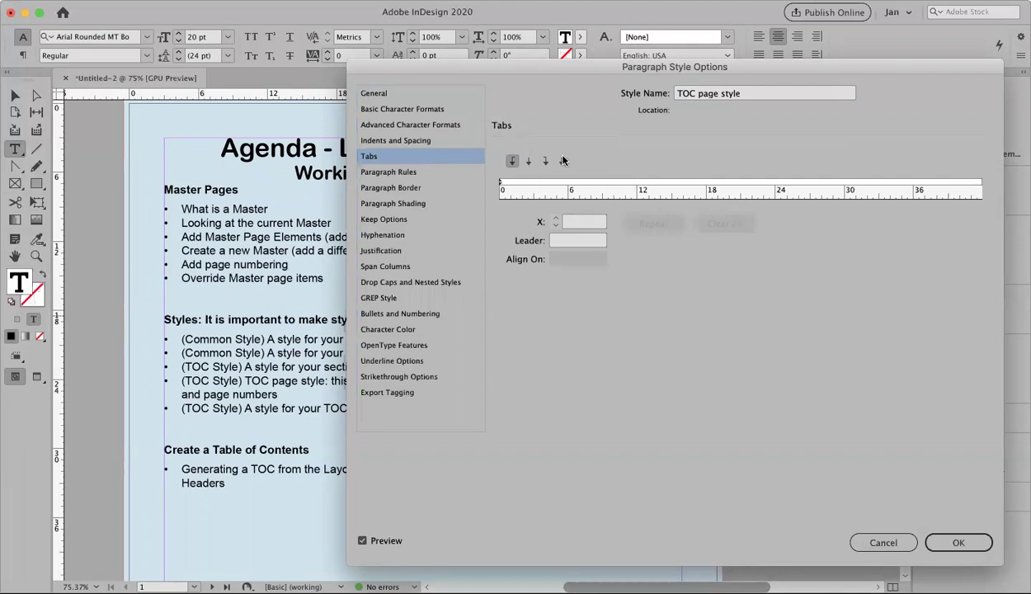
click(966, 185)
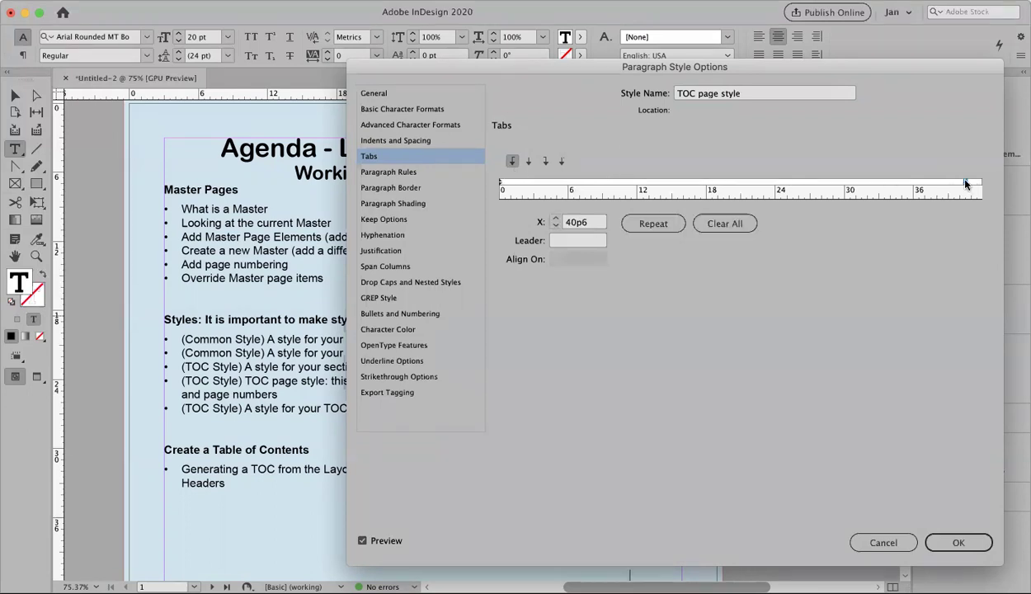
click(546, 162)
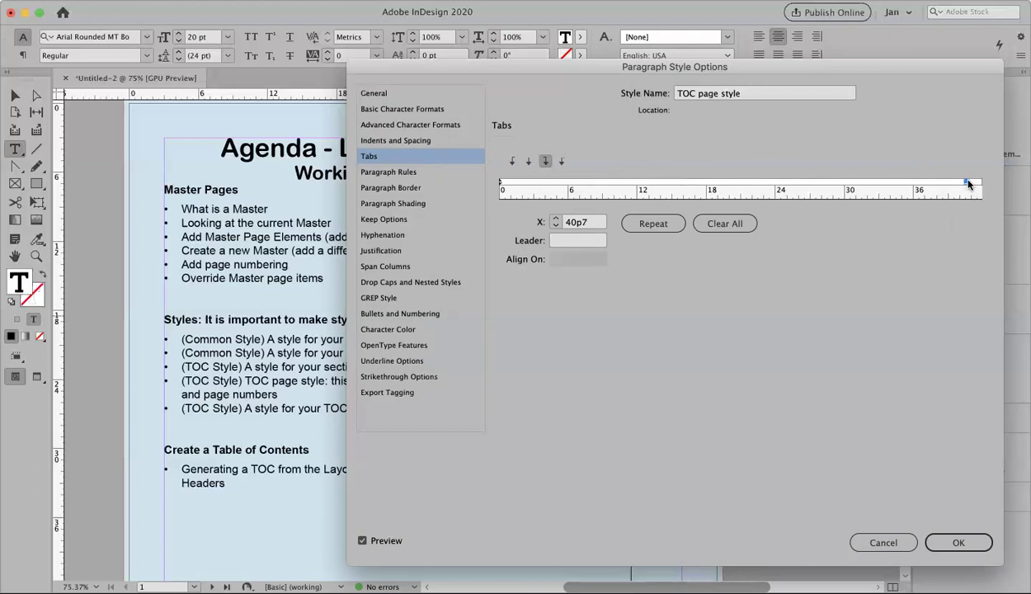
drag(965, 183, 969, 183)
- Give the 40p11 tab a period leader and confirm the TOC page style settings
click(555, 242)
click(957, 544)
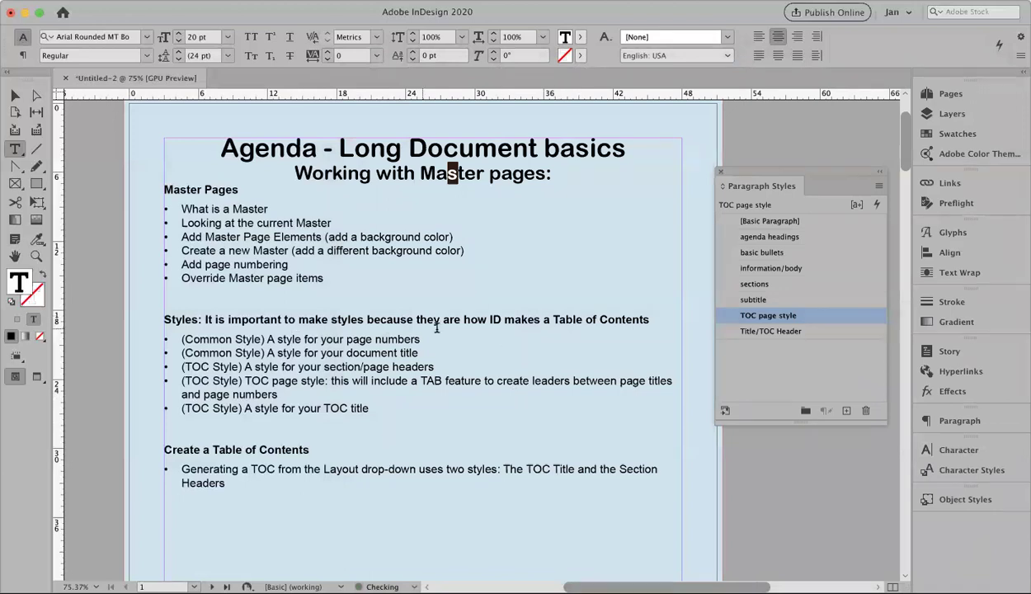
- Deselect the subtitle text and bring up the Pages panel showing page 1
click(485, 177)
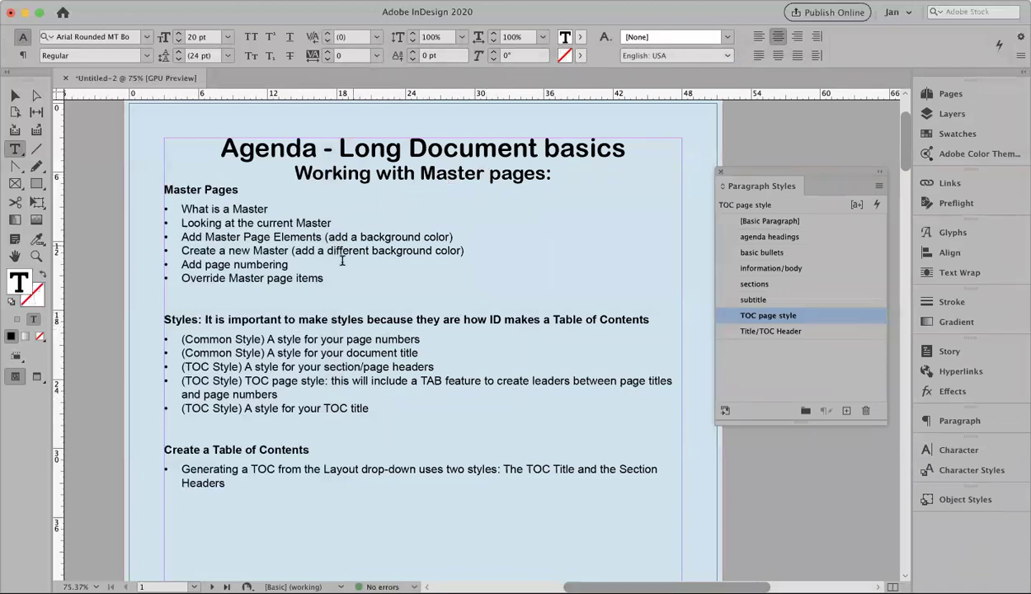
scroll(337, 258, up, 2)
scroll(344, 266, up, 2)
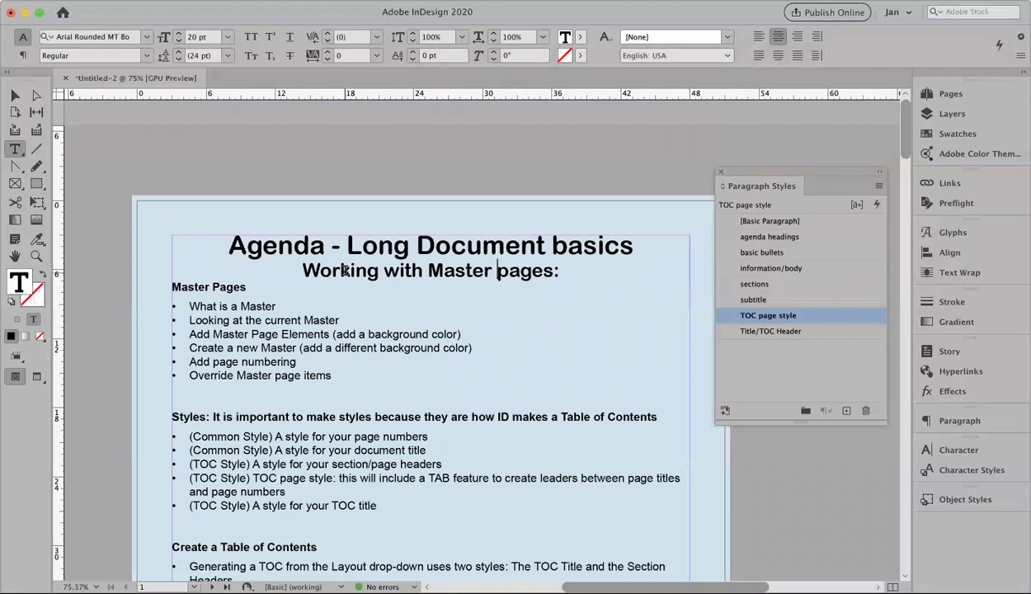
scroll(344, 272, down, 3)
scroll(340, 265, down, 1)
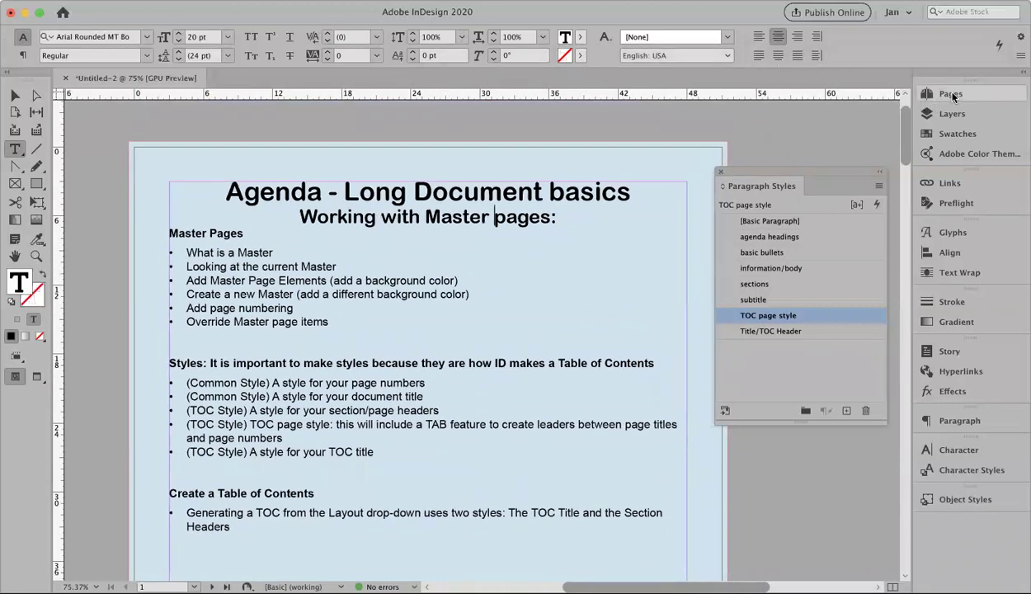
click(953, 97)
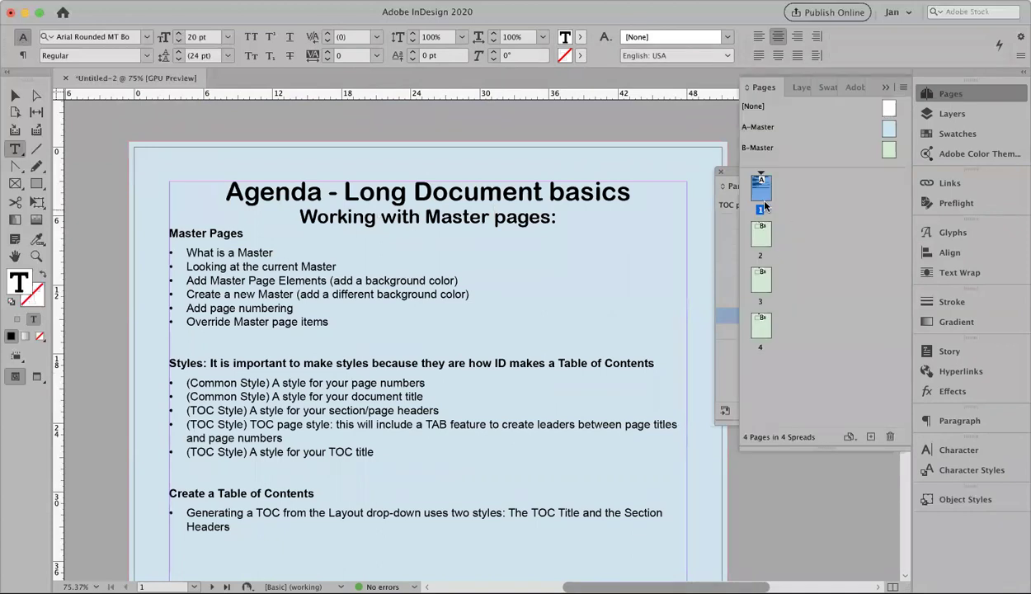
double_click(761, 193)
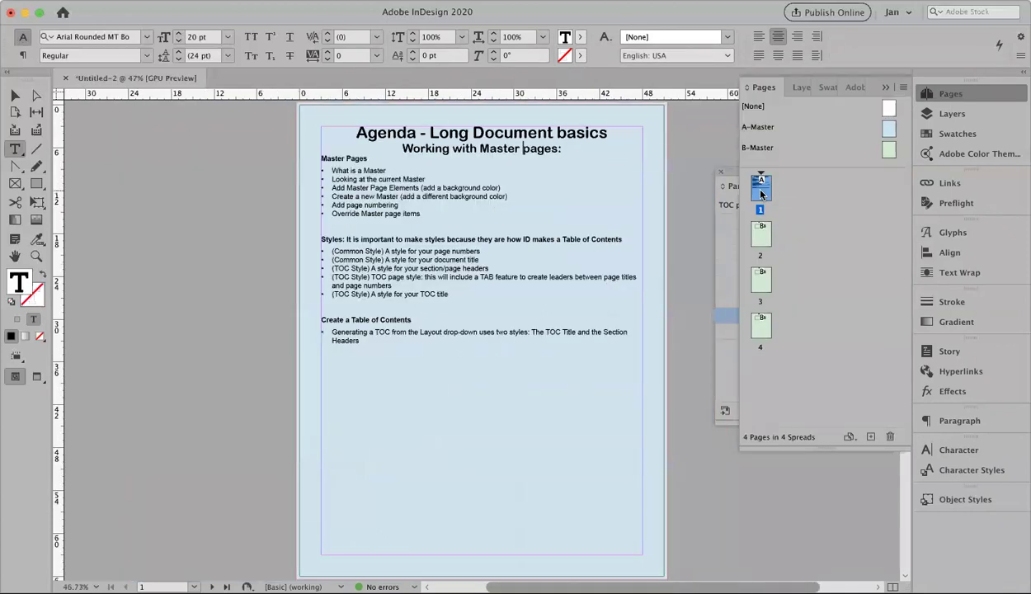
- Review the Section One, Two and Three pages, then return to the page 1 agenda
double_click(759, 236)
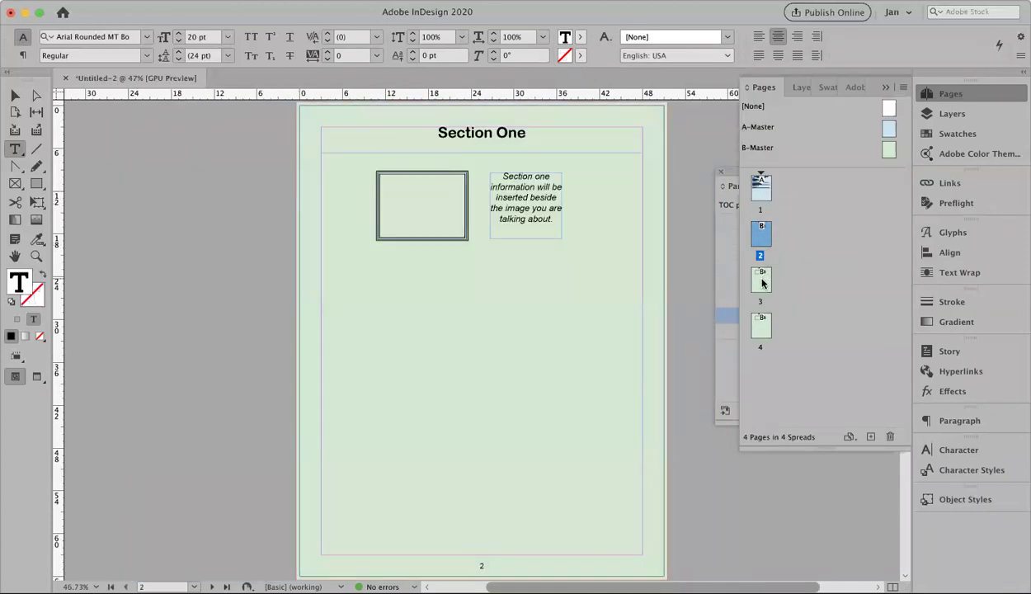
click(762, 283)
double_click(762, 284)
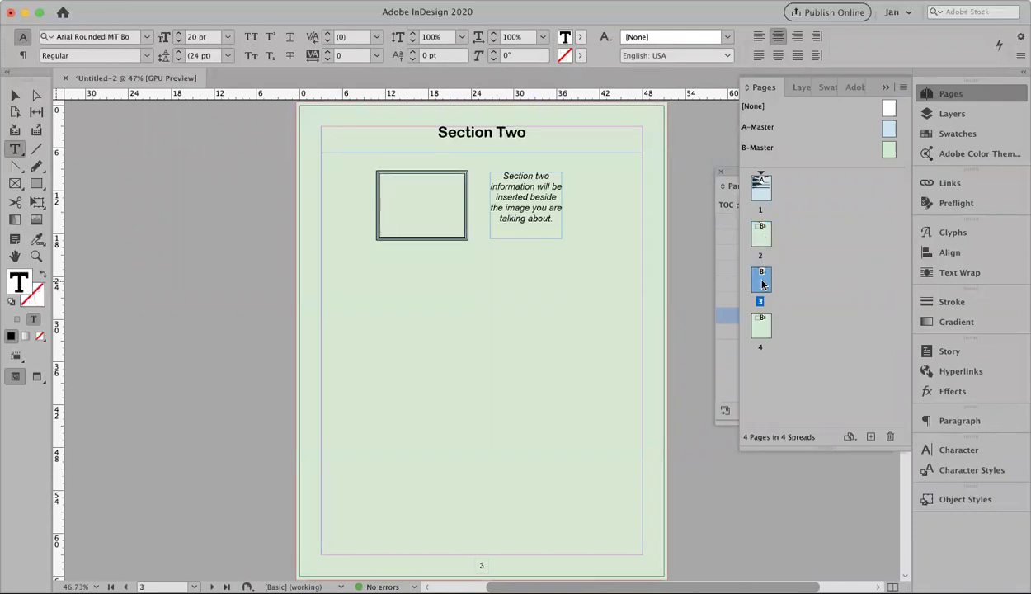
double_click(761, 328)
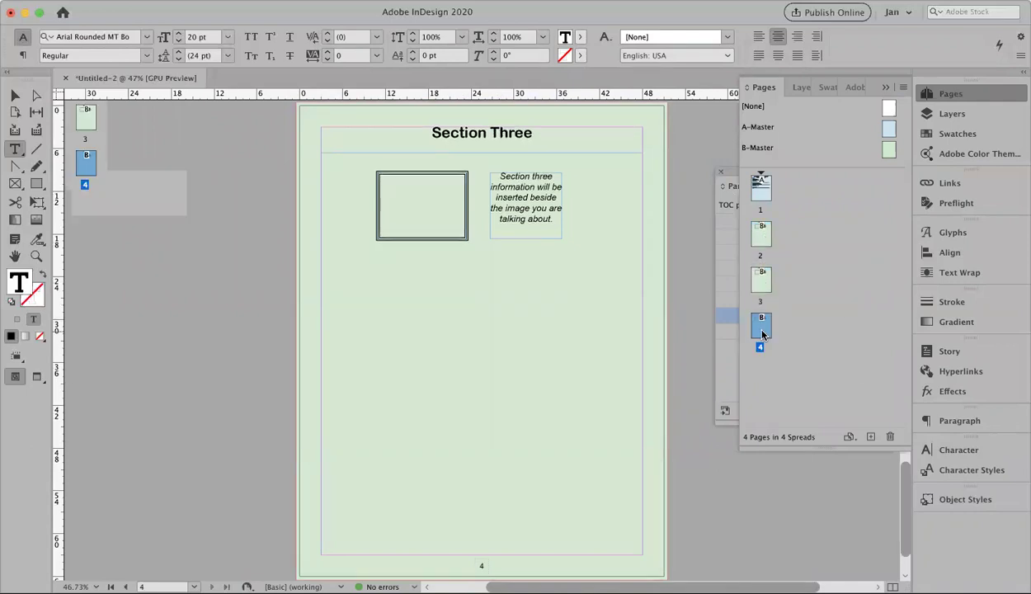
double_click(761, 191)
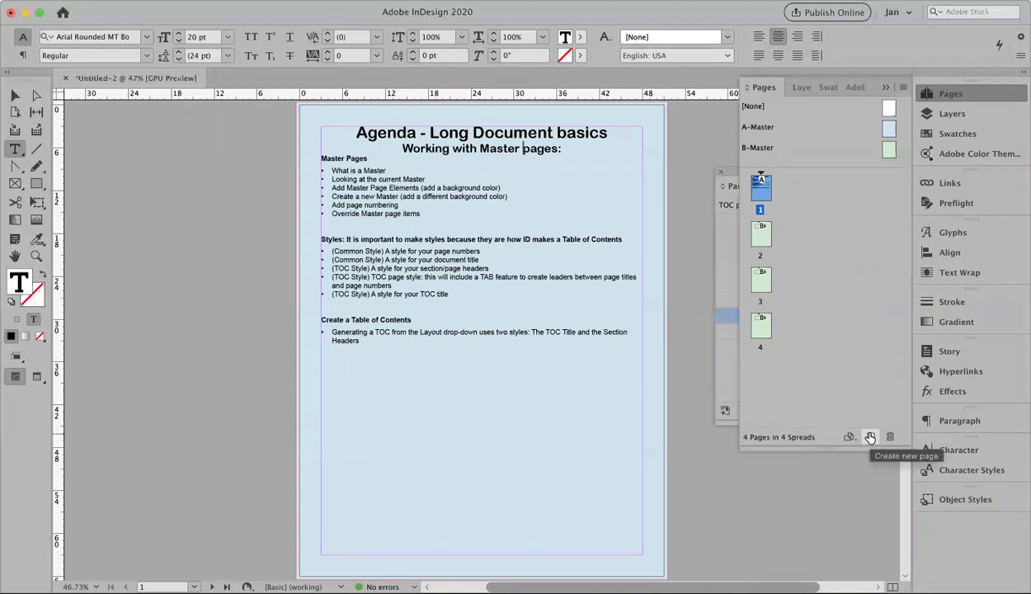
- Insert a blank A-Master page 2 after the agenda, making the document 5 pages
click(870, 438)
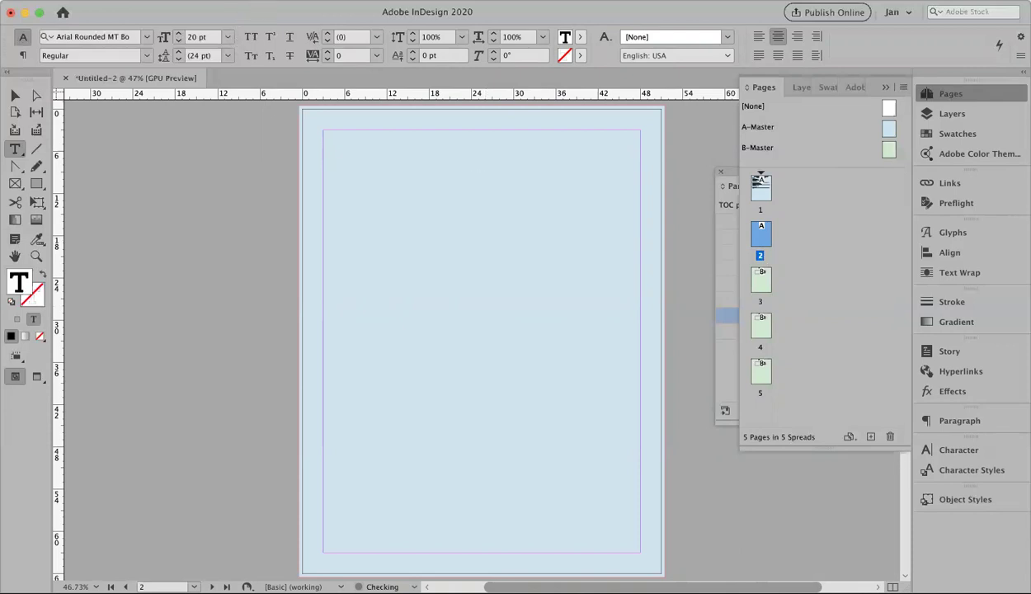
click(137, 0)
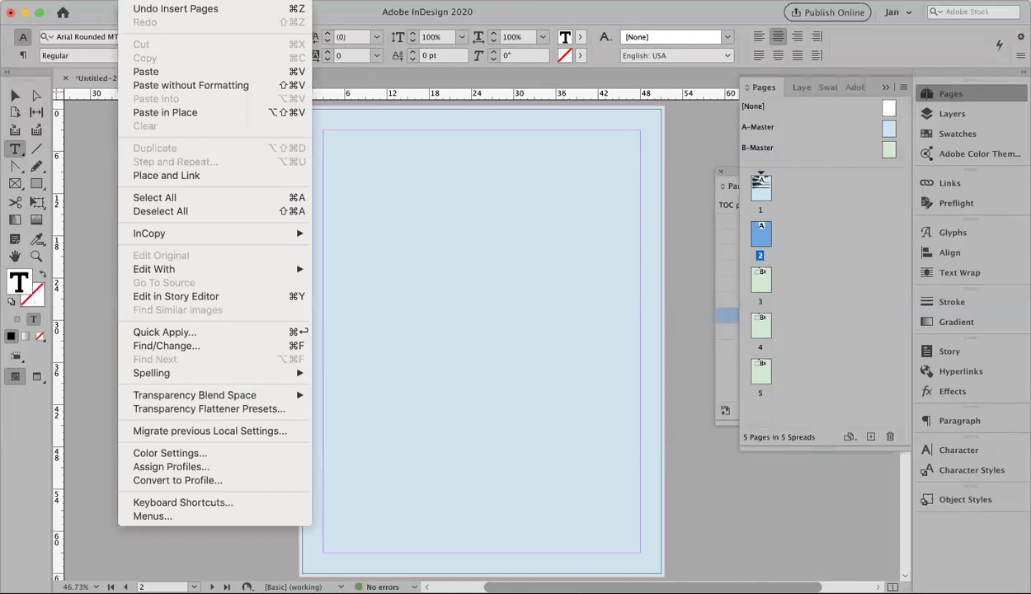
mouse_move(170, 0)
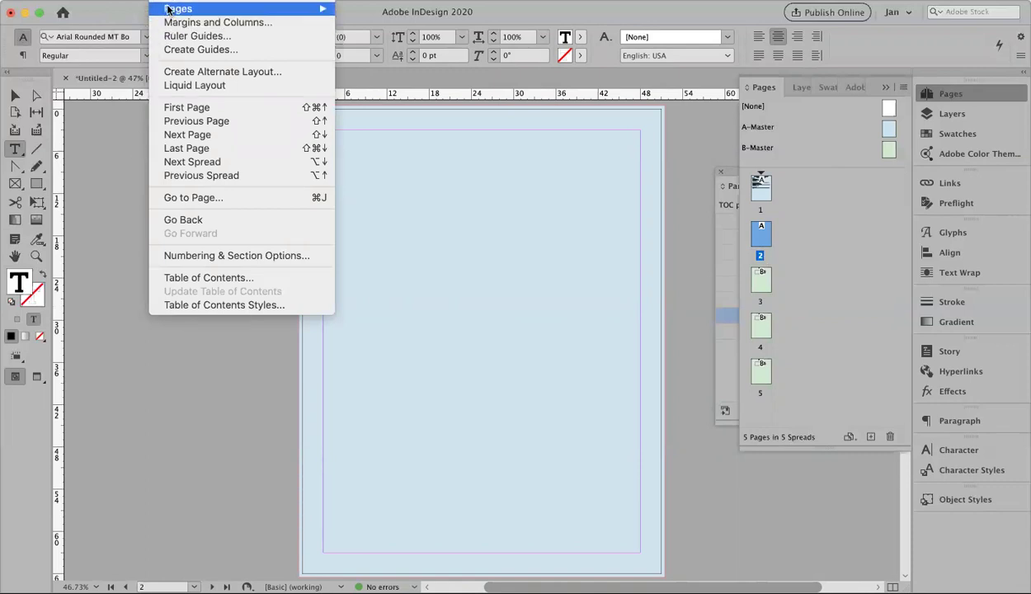
- In Table of Contents, keep the [Default] TOC style and set the title to 'Table of Contents'
click(205, 279)
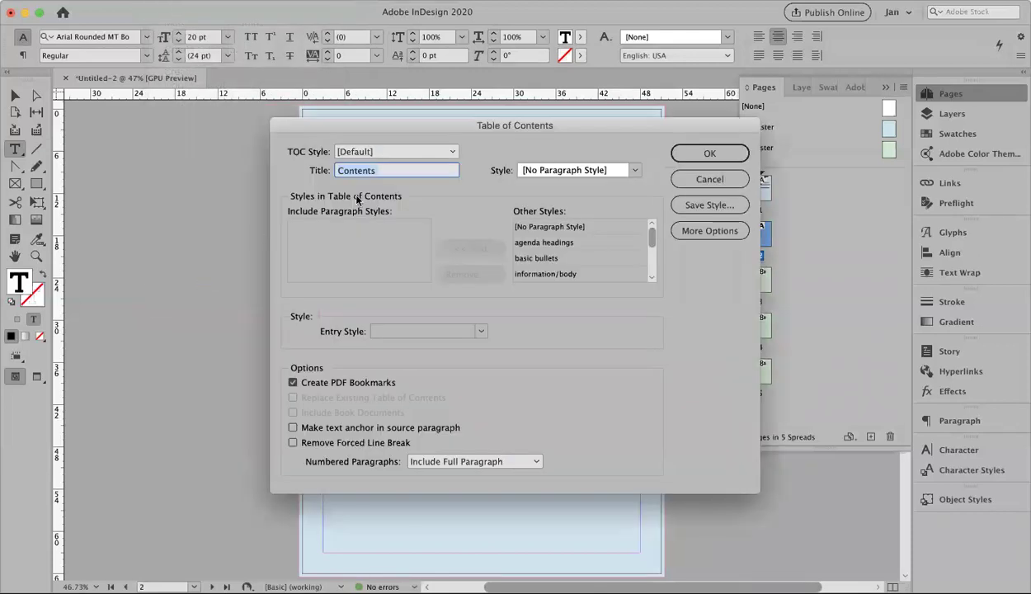
drag(460, 132, 372, 185)
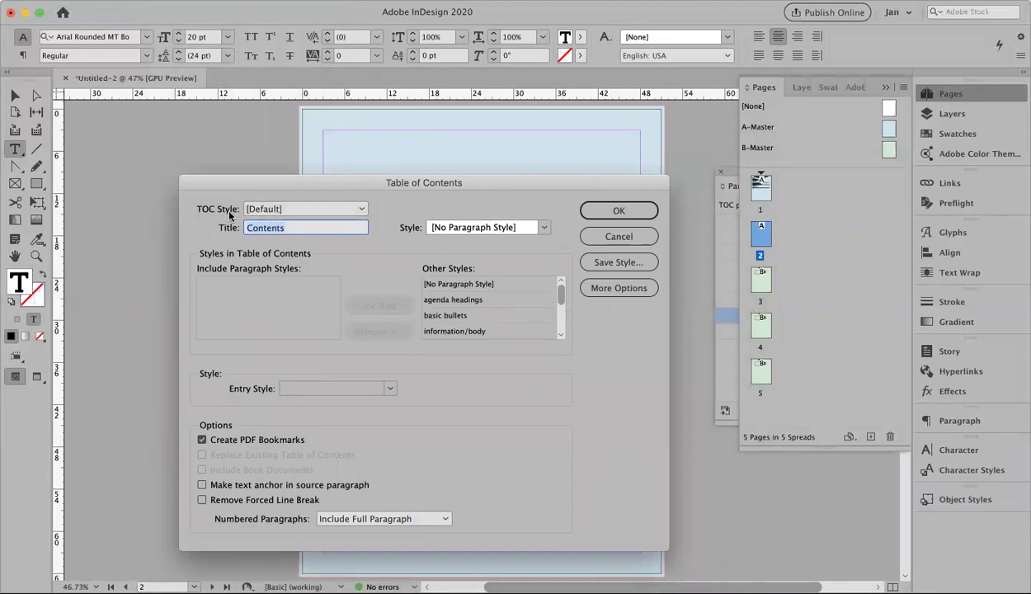
click(360, 211)
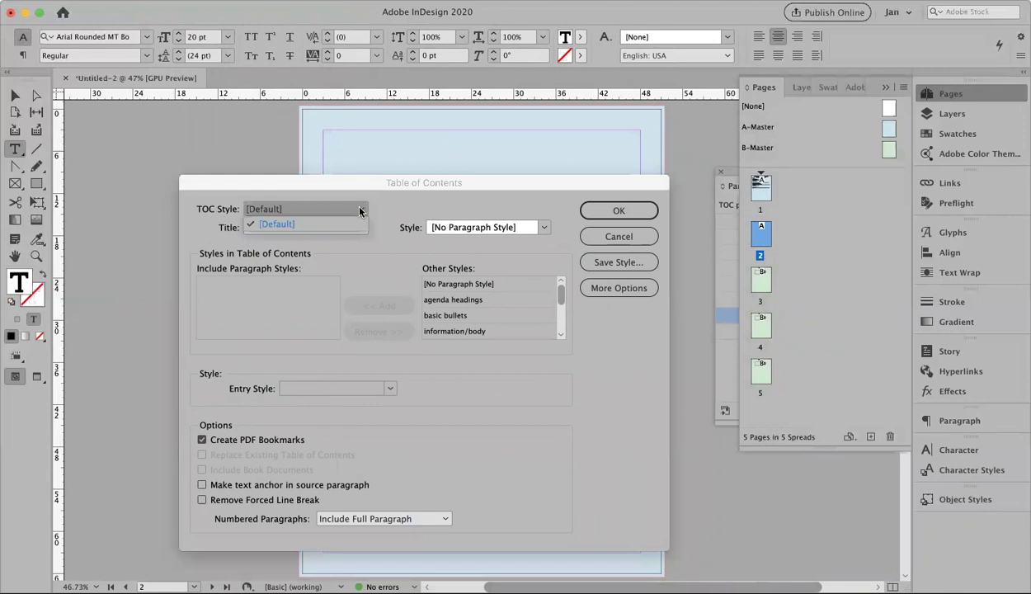
click(361, 209)
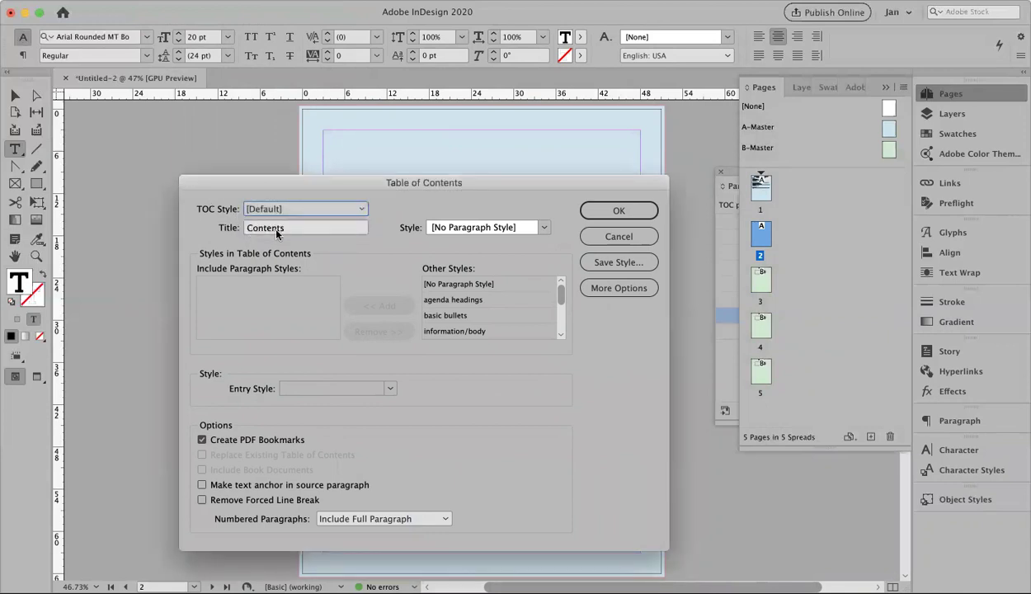
click(330, 228)
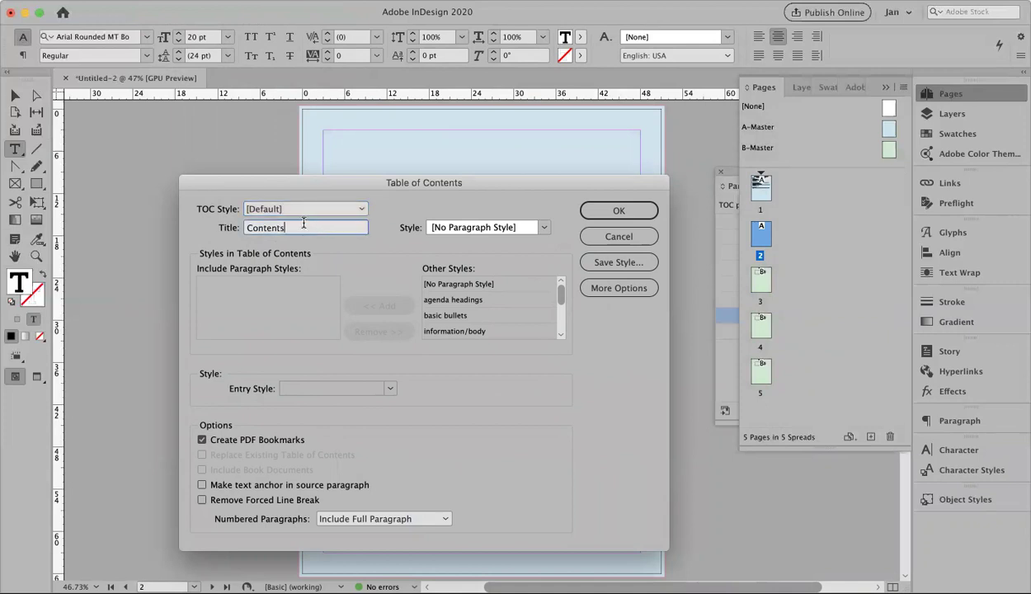
drag(297, 228, 219, 231)
text(Table of Contents)
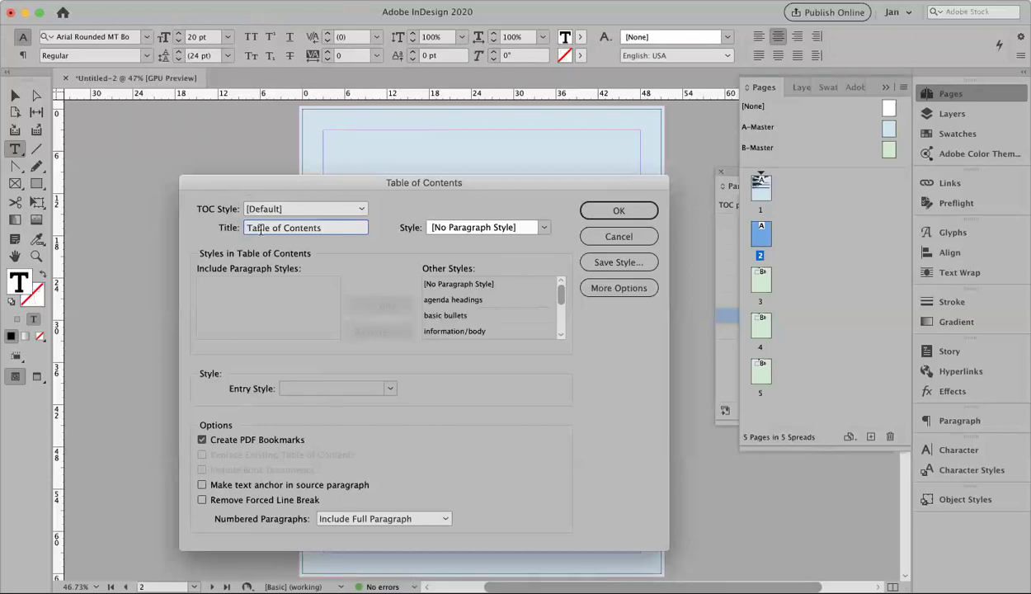
click(543, 228)
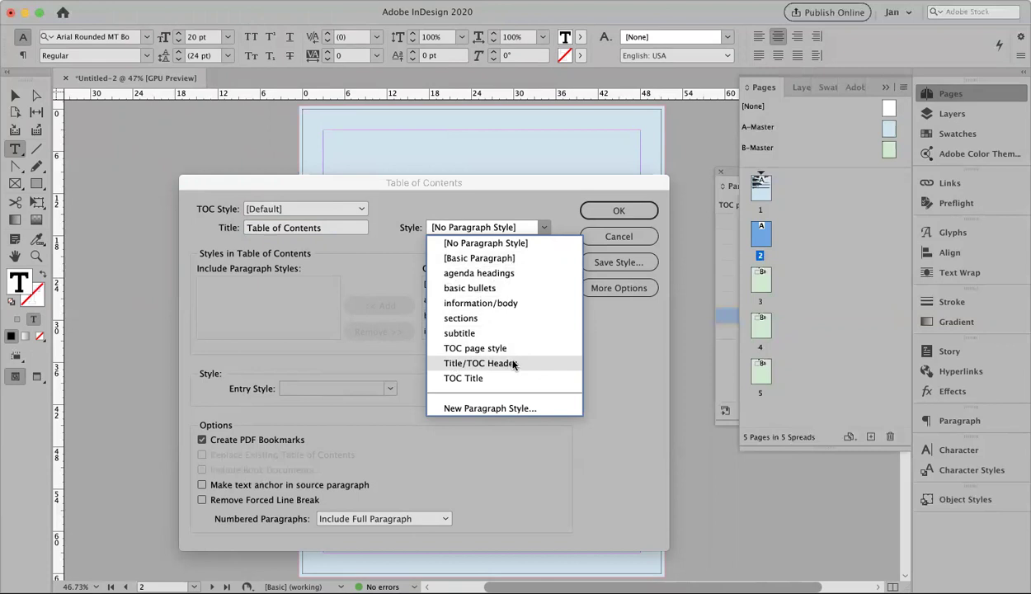
- Set the TOC title's paragraph style to TOC Title
click(513, 363)
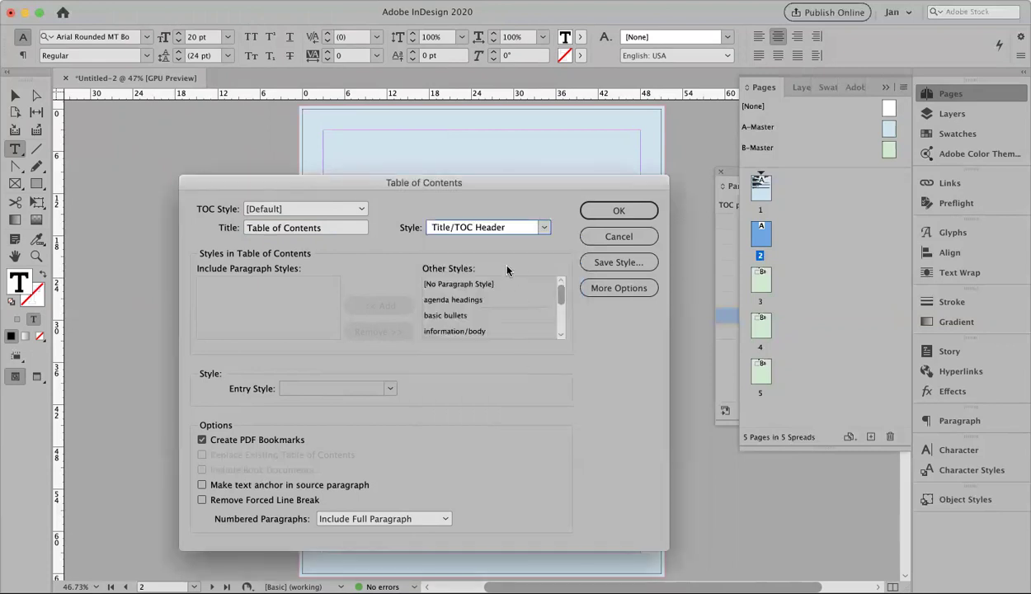
click(542, 229)
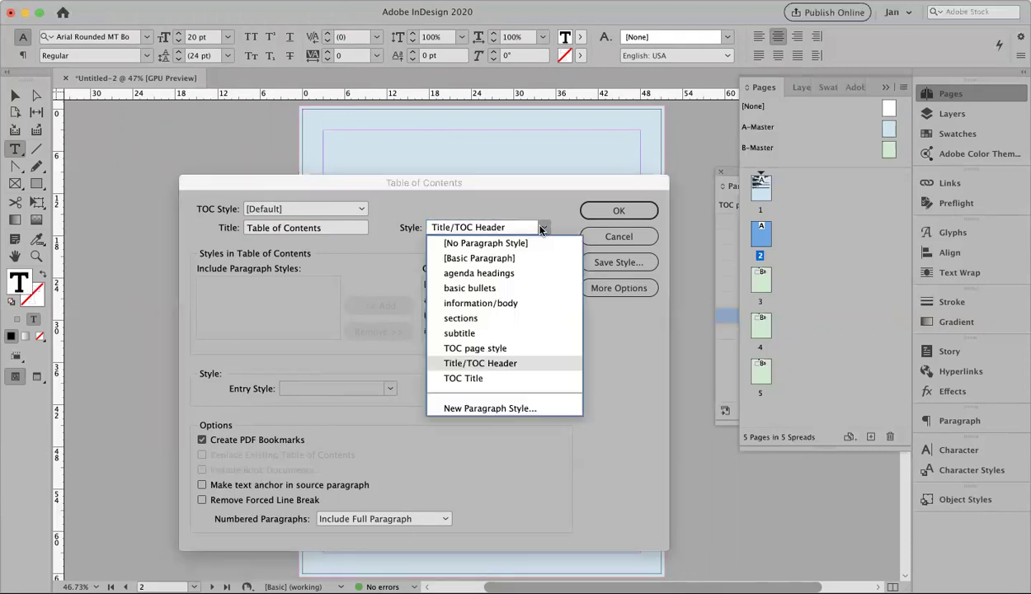
click(467, 379)
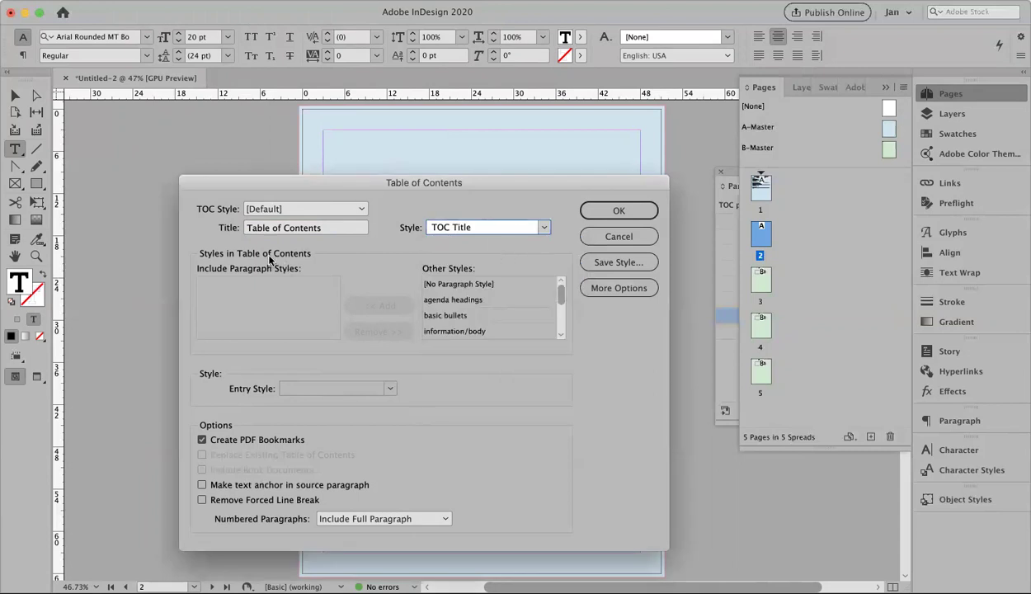
- Add the sections style to the TOC with TOC page style as its entry style
click(247, 274)
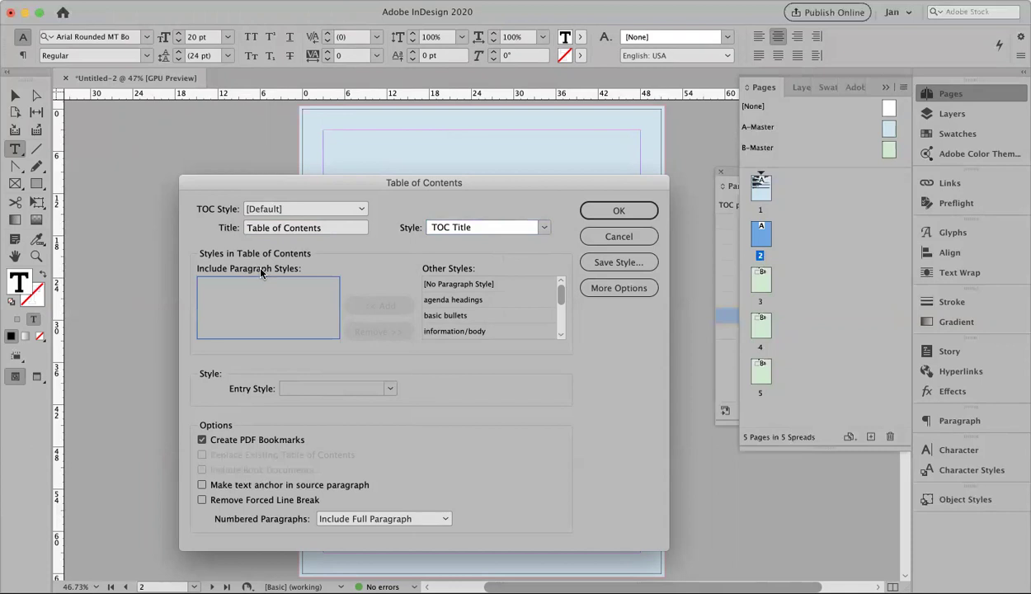
click(560, 337)
click(560, 337)
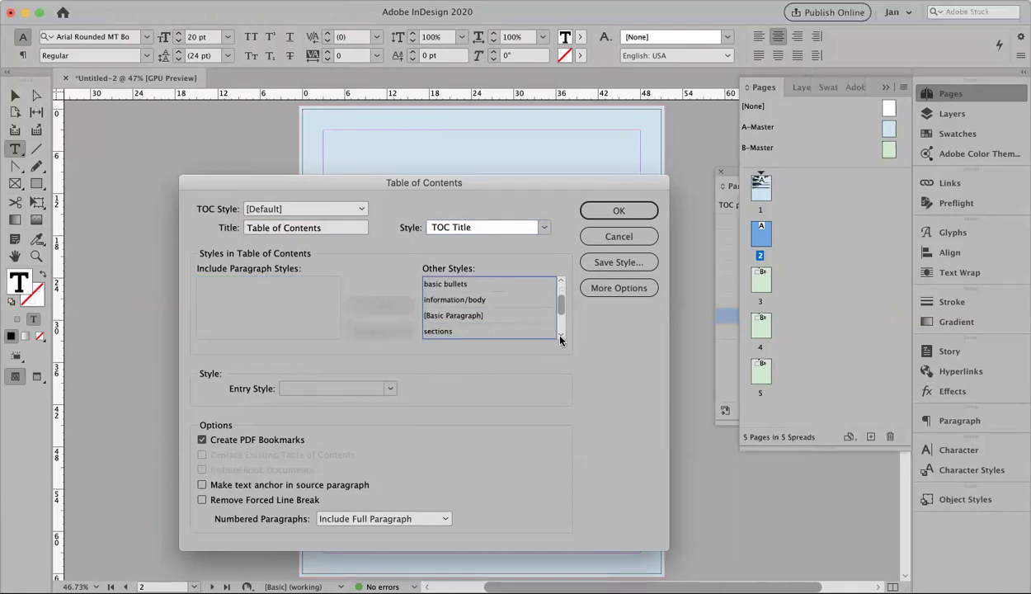
click(450, 333)
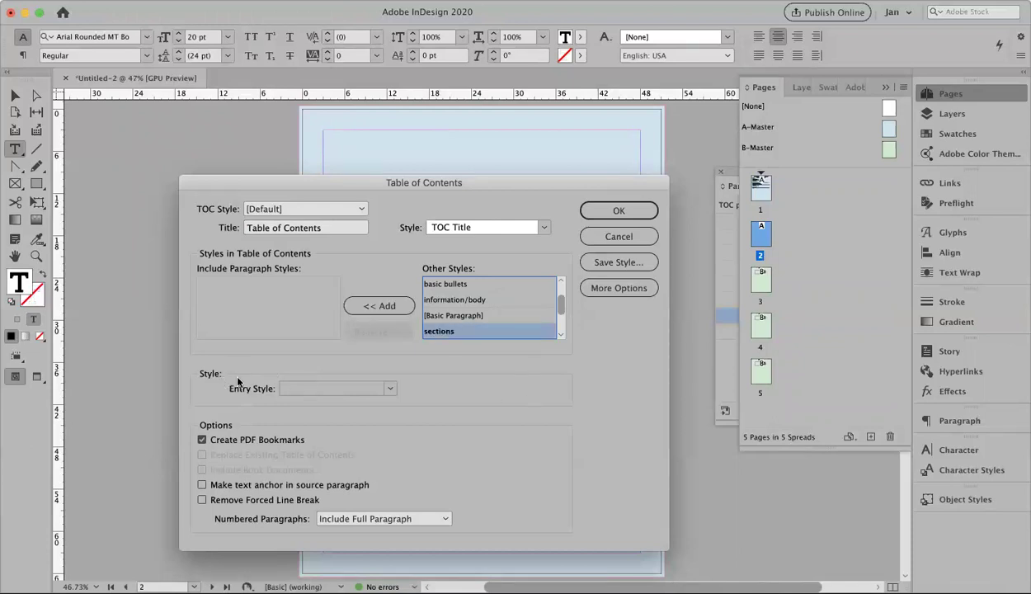
click(389, 388)
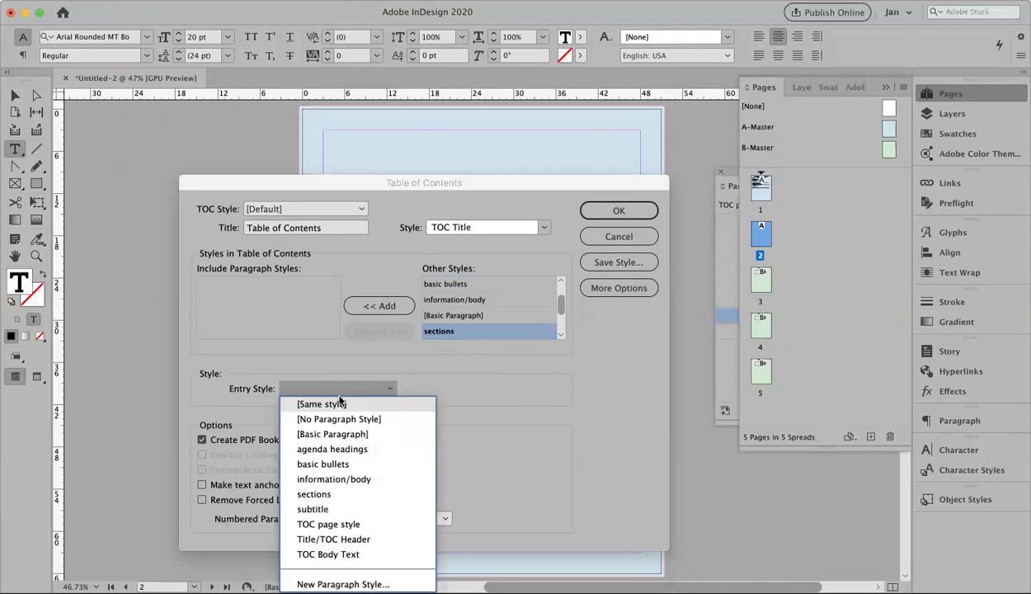
click(327, 525)
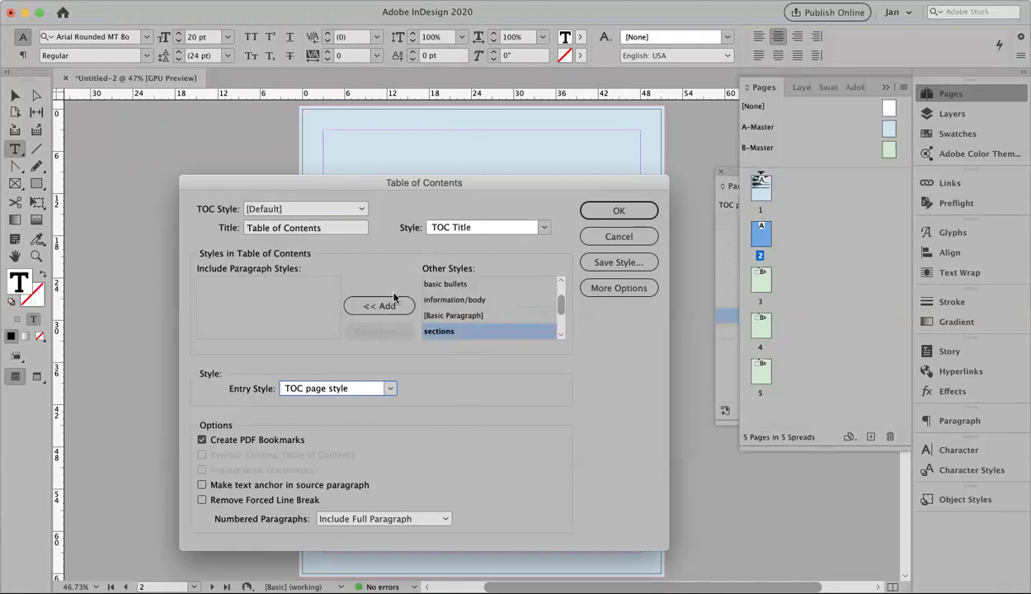
click(393, 307)
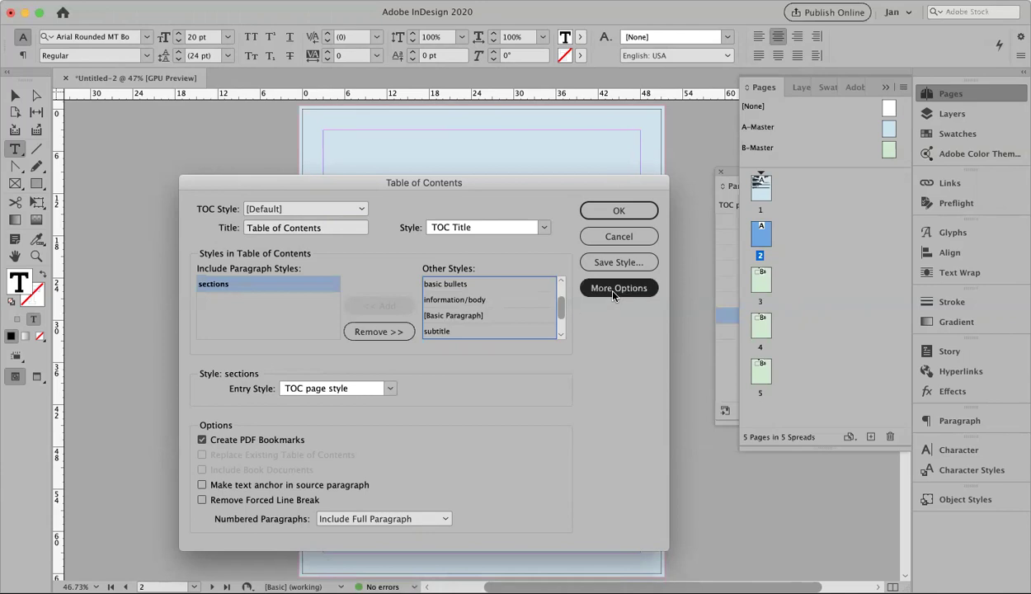
- Generate the table of contents and place it in a frame at the top of page 2
click(619, 211)
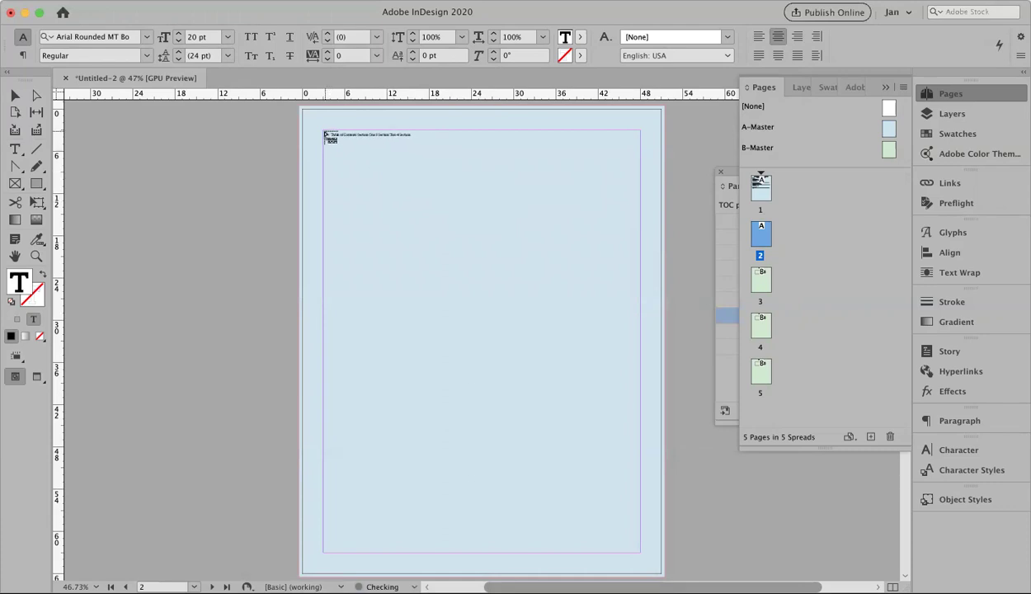
drag(325, 133, 637, 399)
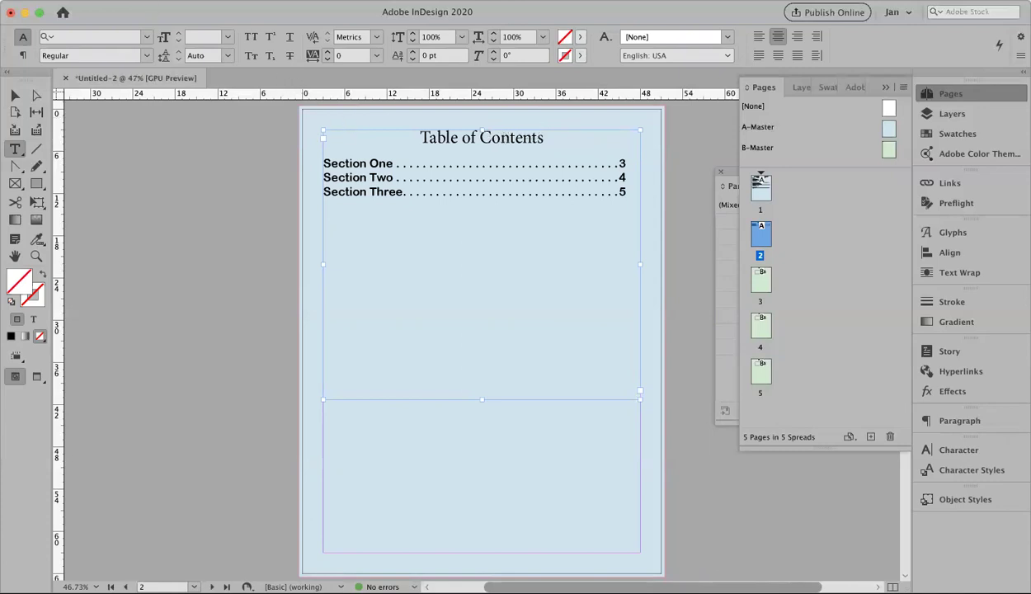
- Change the TOC title style to Title/TOC Header and replace the existing table of contents
click(175, 0)
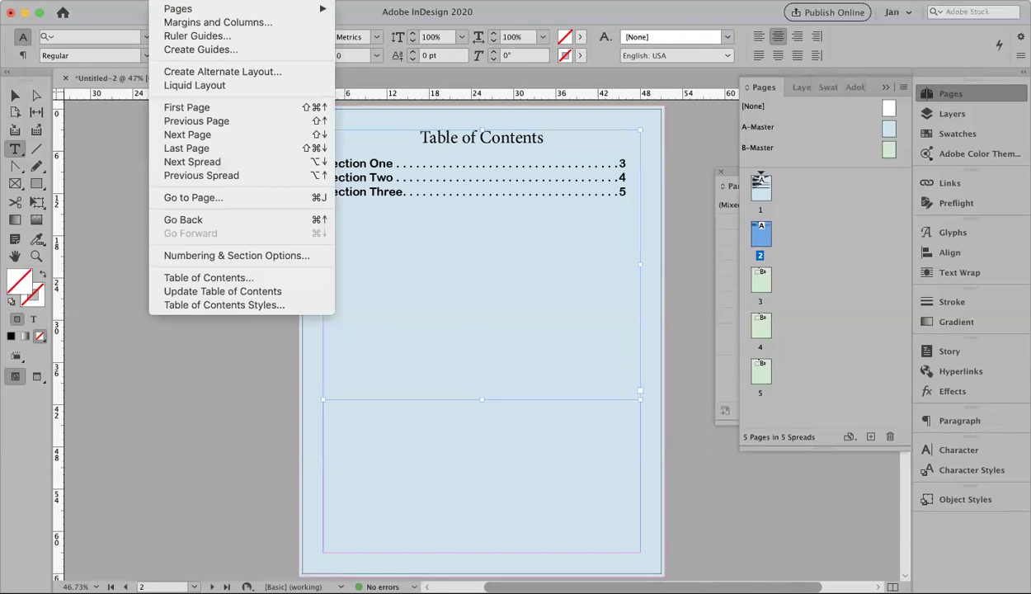
click(200, 277)
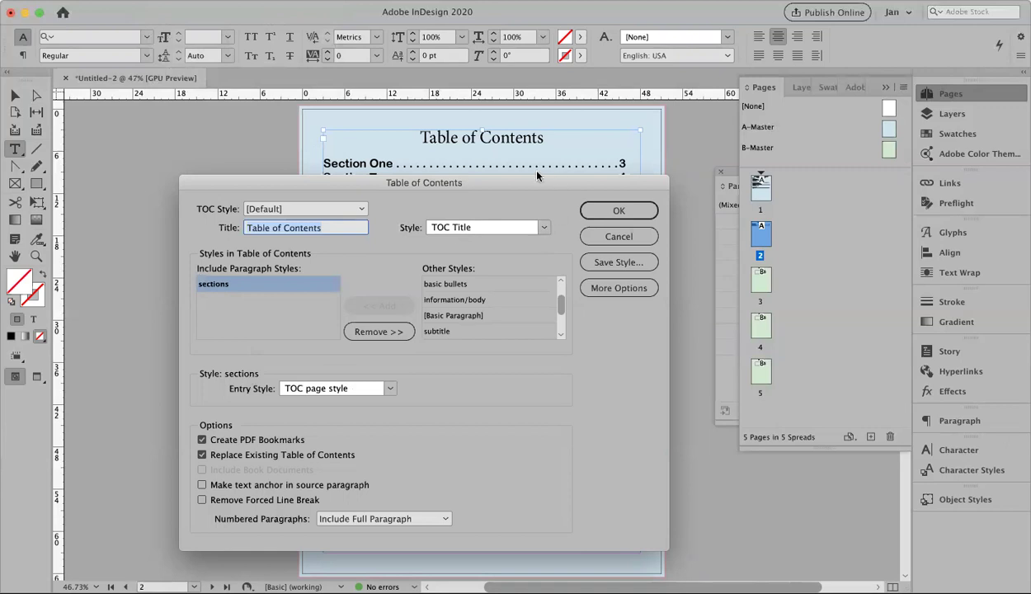
drag(512, 185, 518, 241)
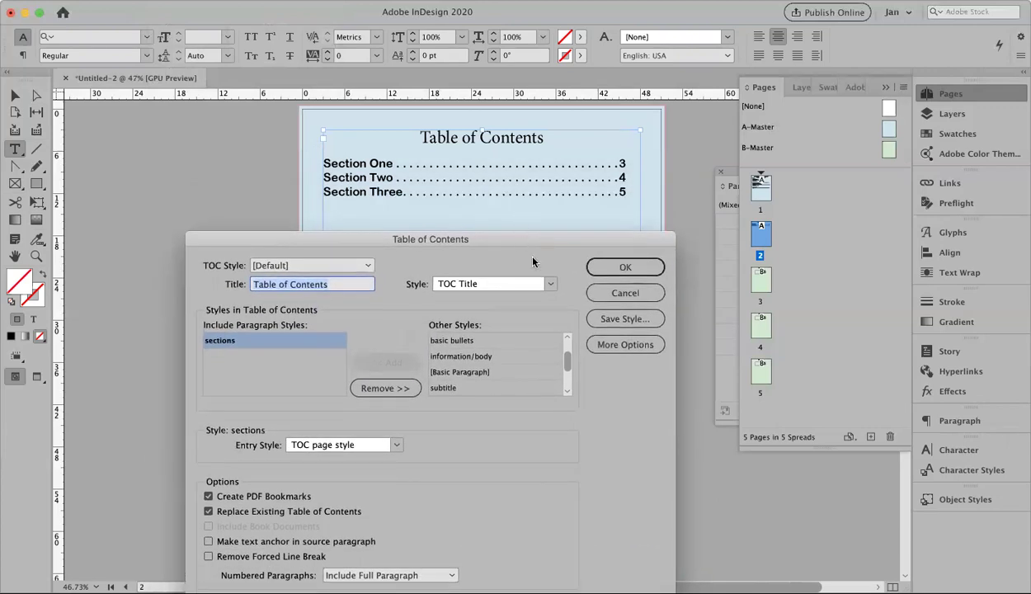
click(549, 284)
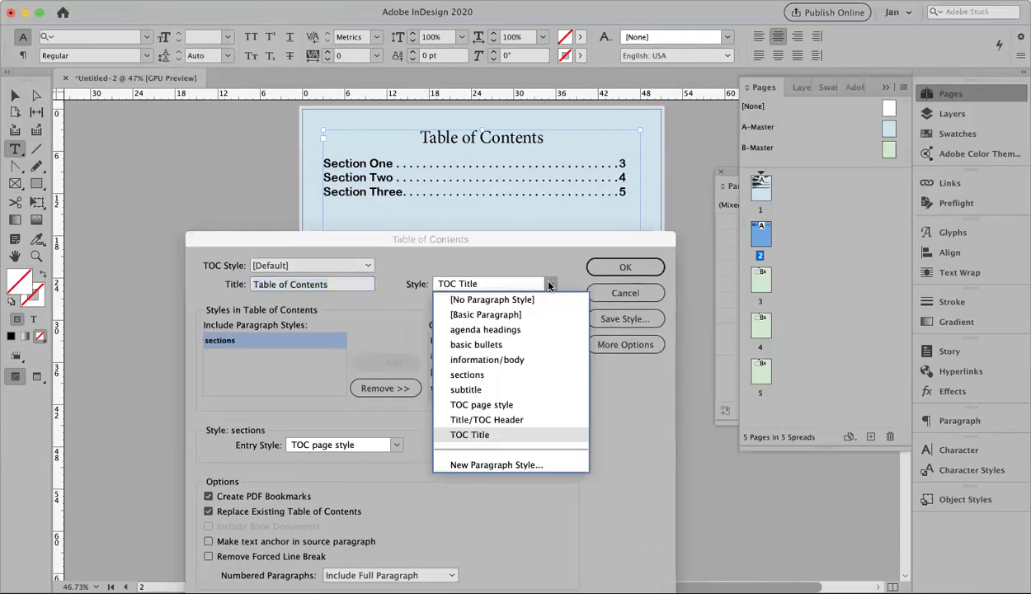
click(515, 421)
click(621, 265)
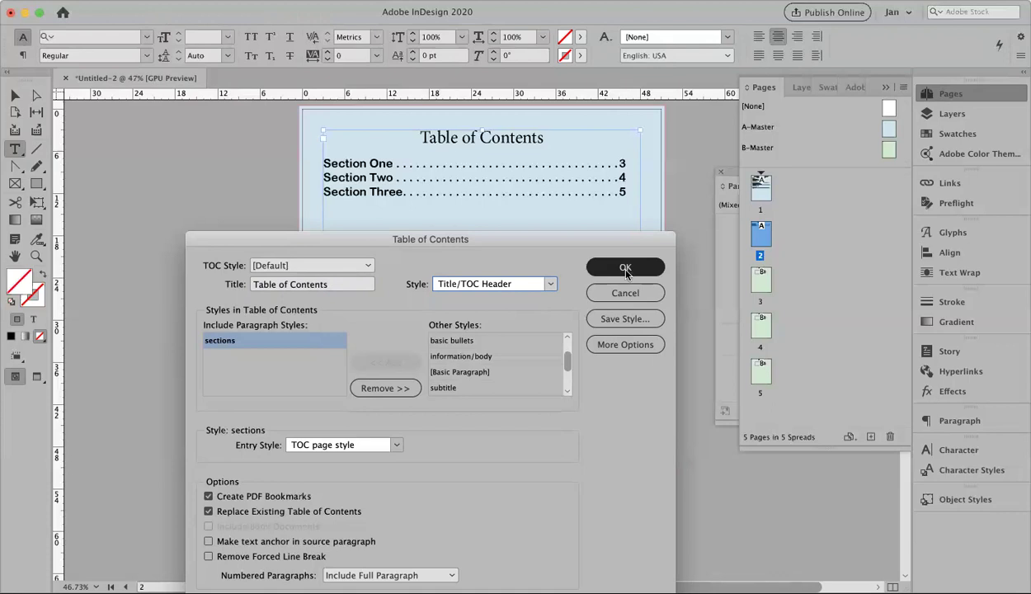
click(625, 269)
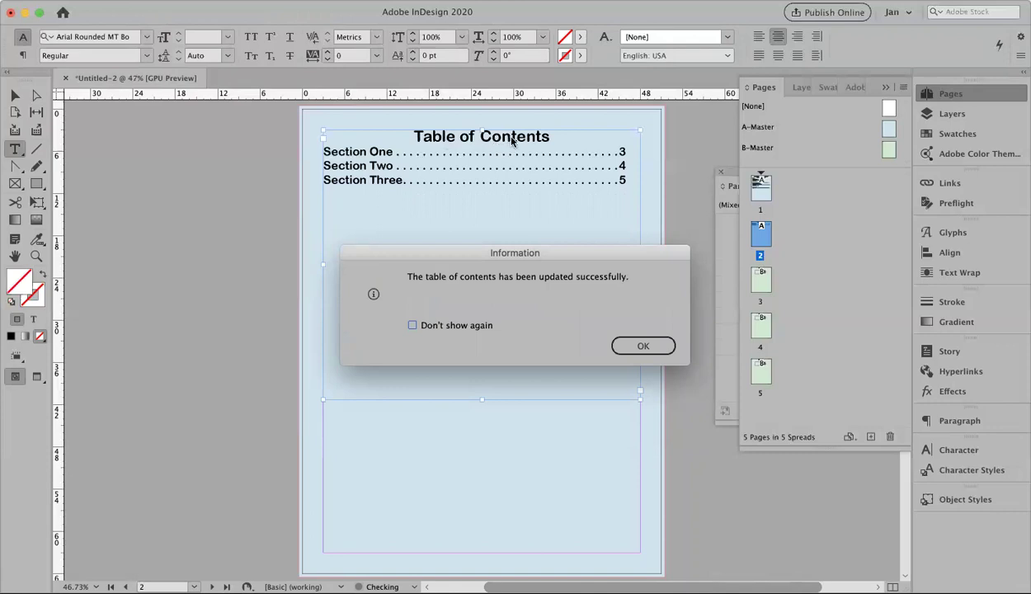
- Dismiss the table of contents update message and go to page 1
click(642, 345)
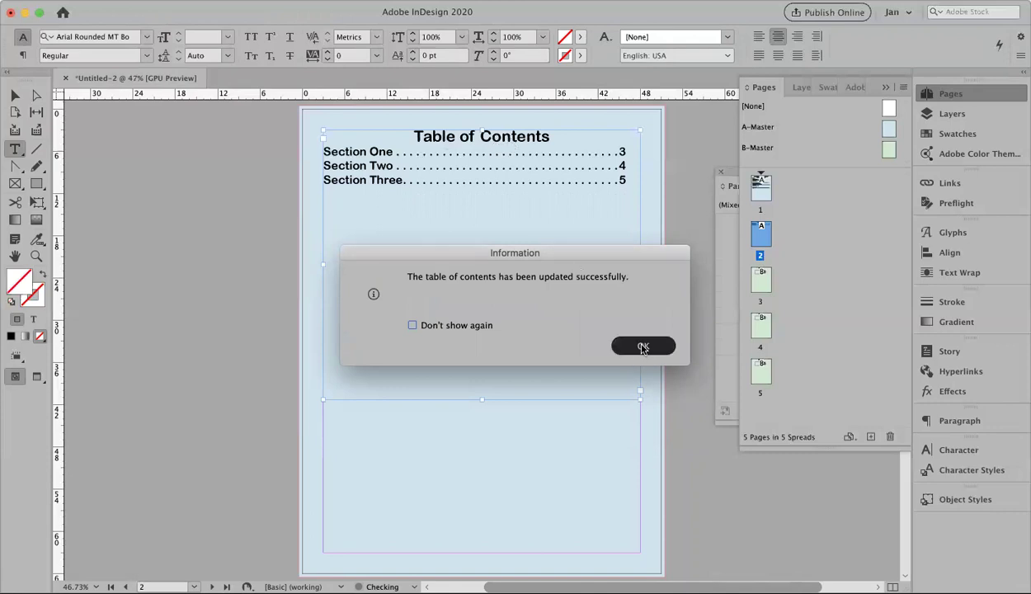
scroll(512, 331, down, 2)
double_click(758, 189)
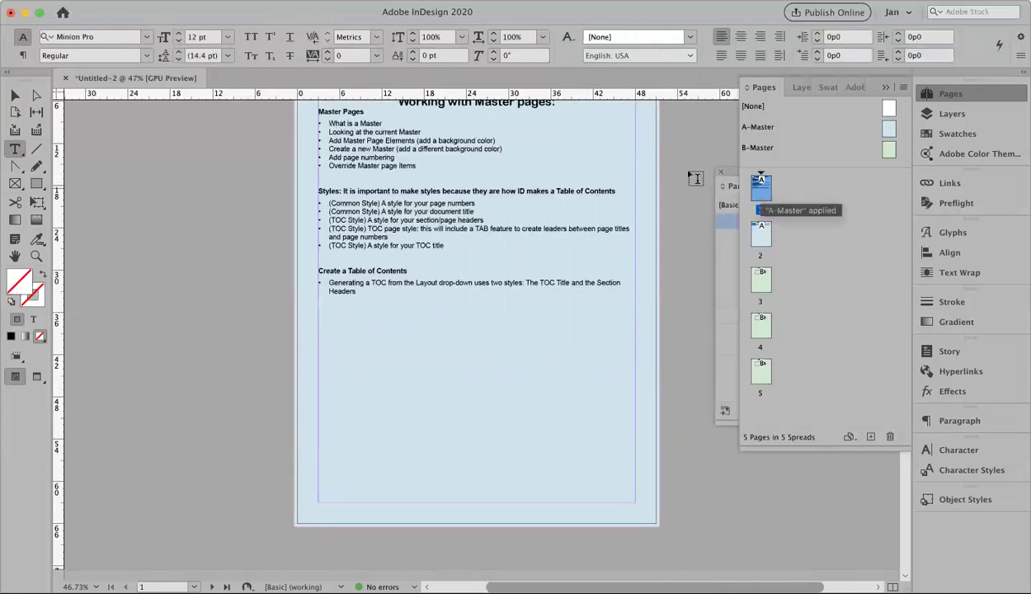
- Check the finished table of contents on page 2, then return to page 1's agenda
scroll(542, 169, up, 2)
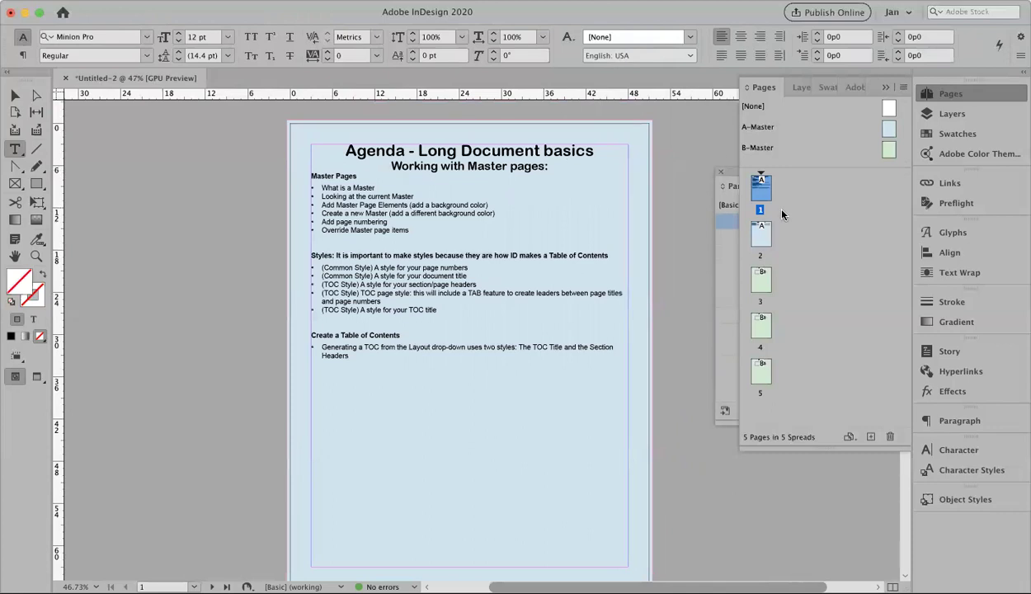
double_click(755, 233)
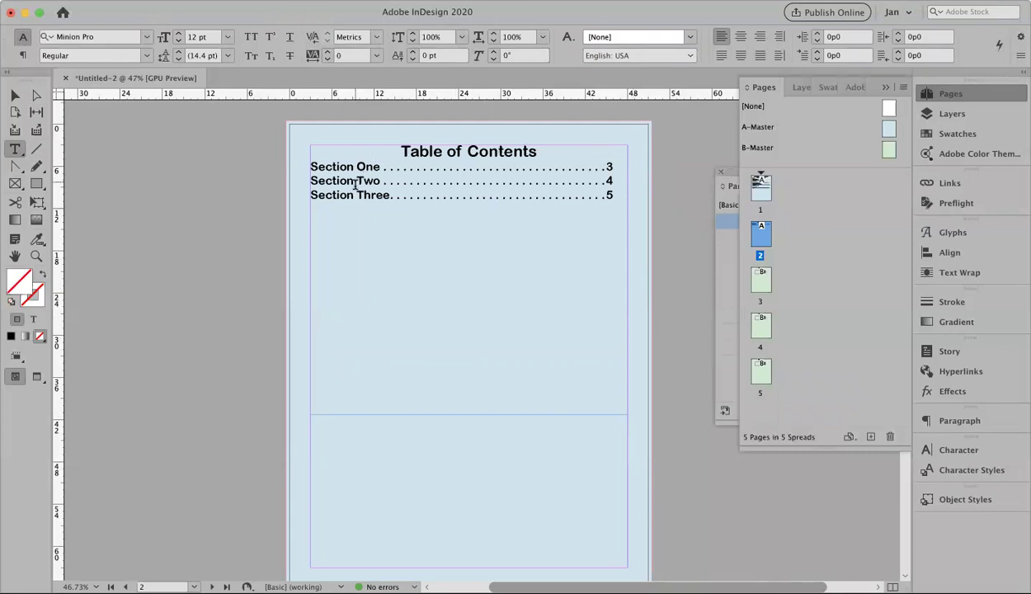
double_click(761, 184)
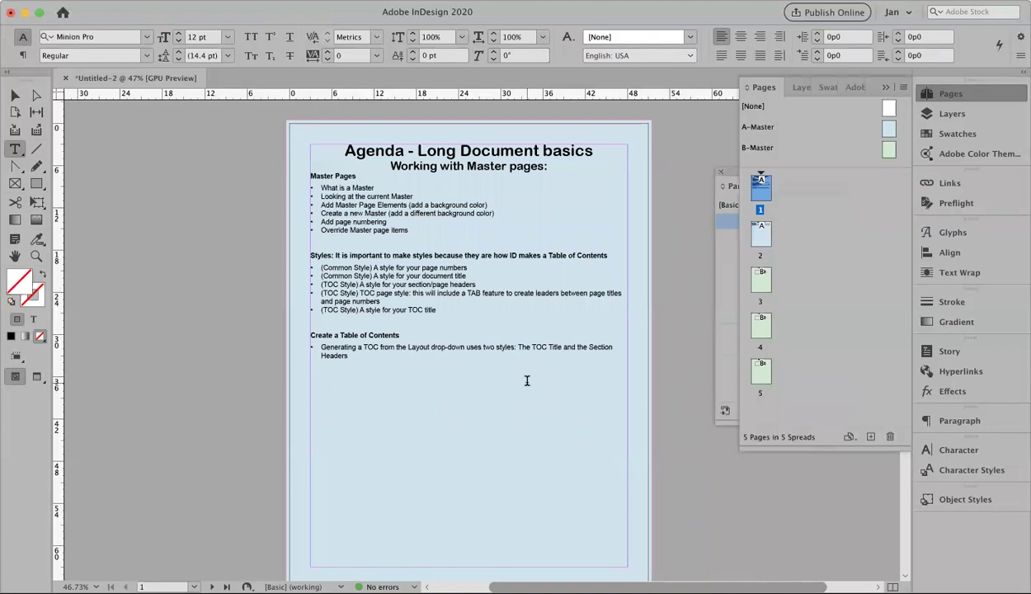